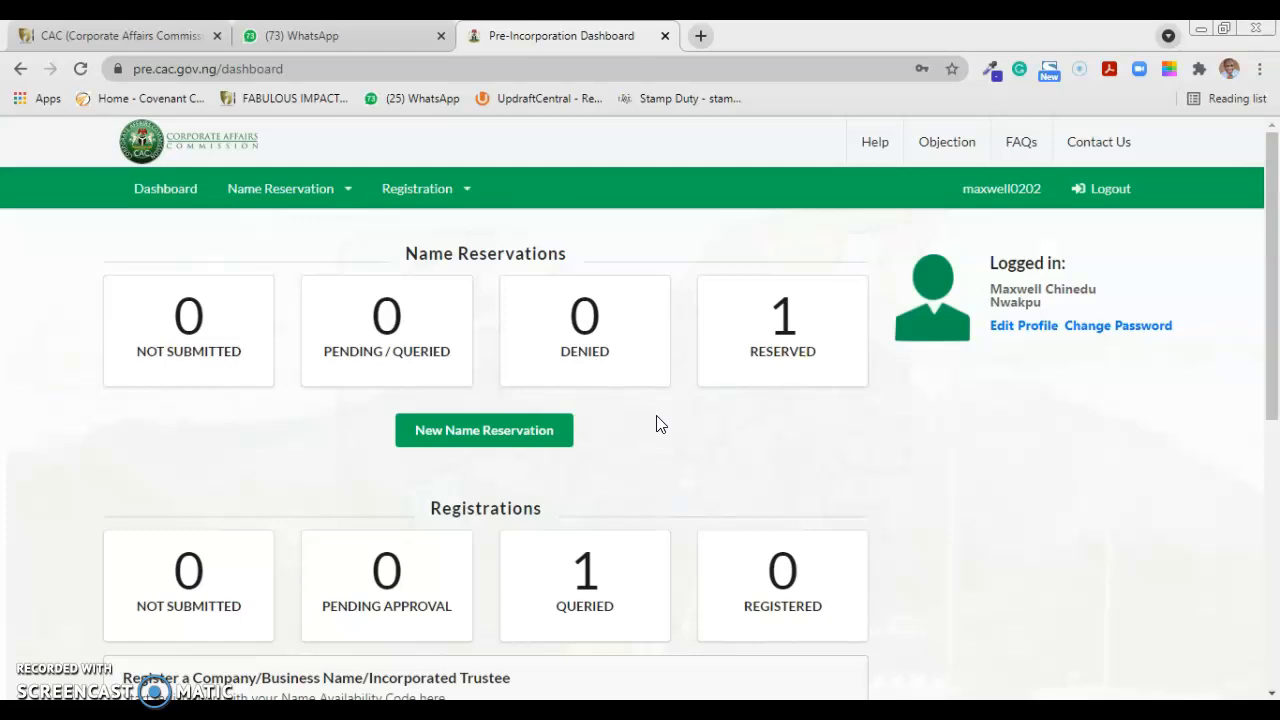
# Open the unresolved query of the queried Maxklin Dry Cleaning and Laundry Services registration.
pyautogui.click(1272, 205)
pyautogui.moveTo(1272, 205)
pyautogui.mouseDown()
pyautogui.moveTo(1272, 222)
pyautogui.moveTo(1272, 207)
pyautogui.mouseUp()
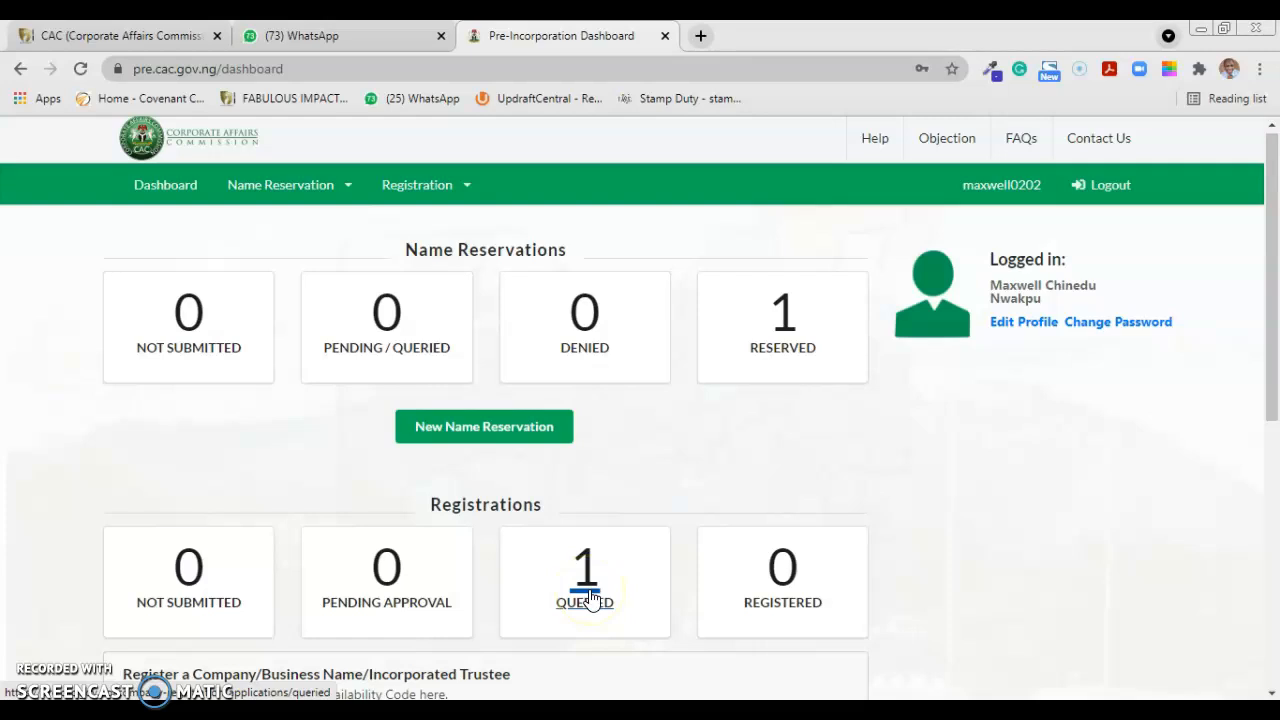
pyautogui.click(591, 592)
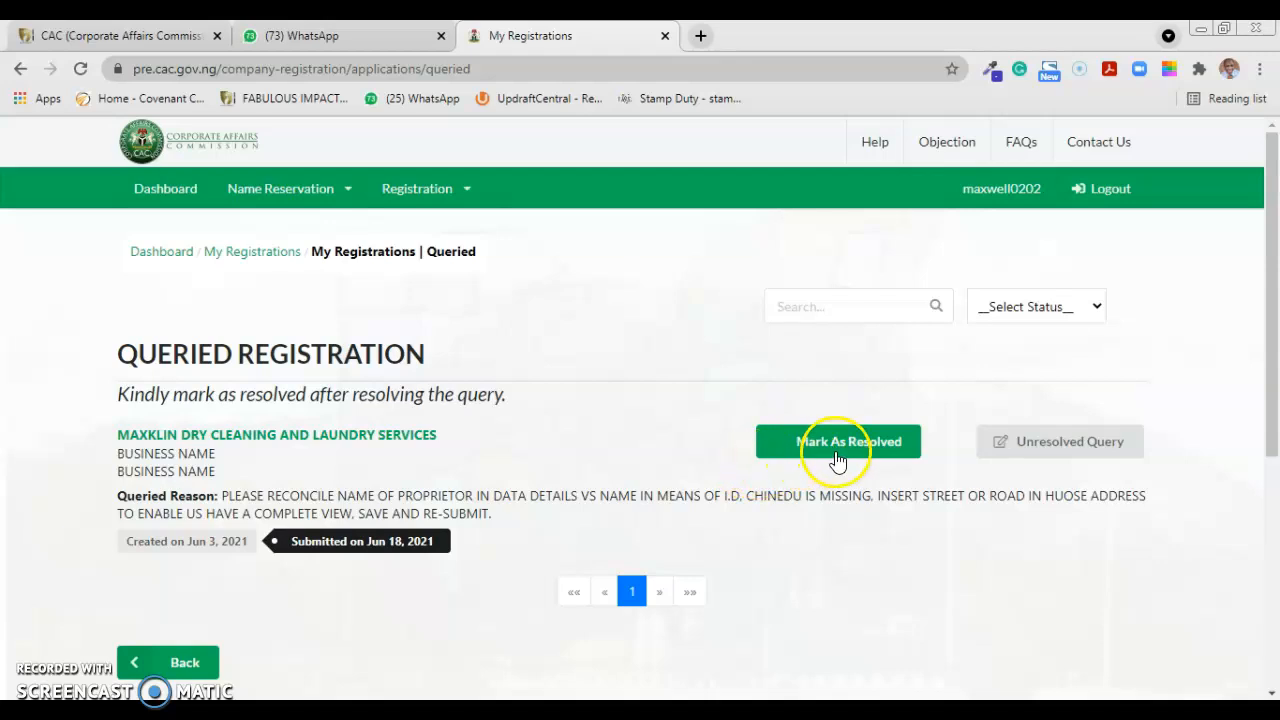
pyautogui.moveTo(1274, 373); pyautogui.dragTo(1274, 379)
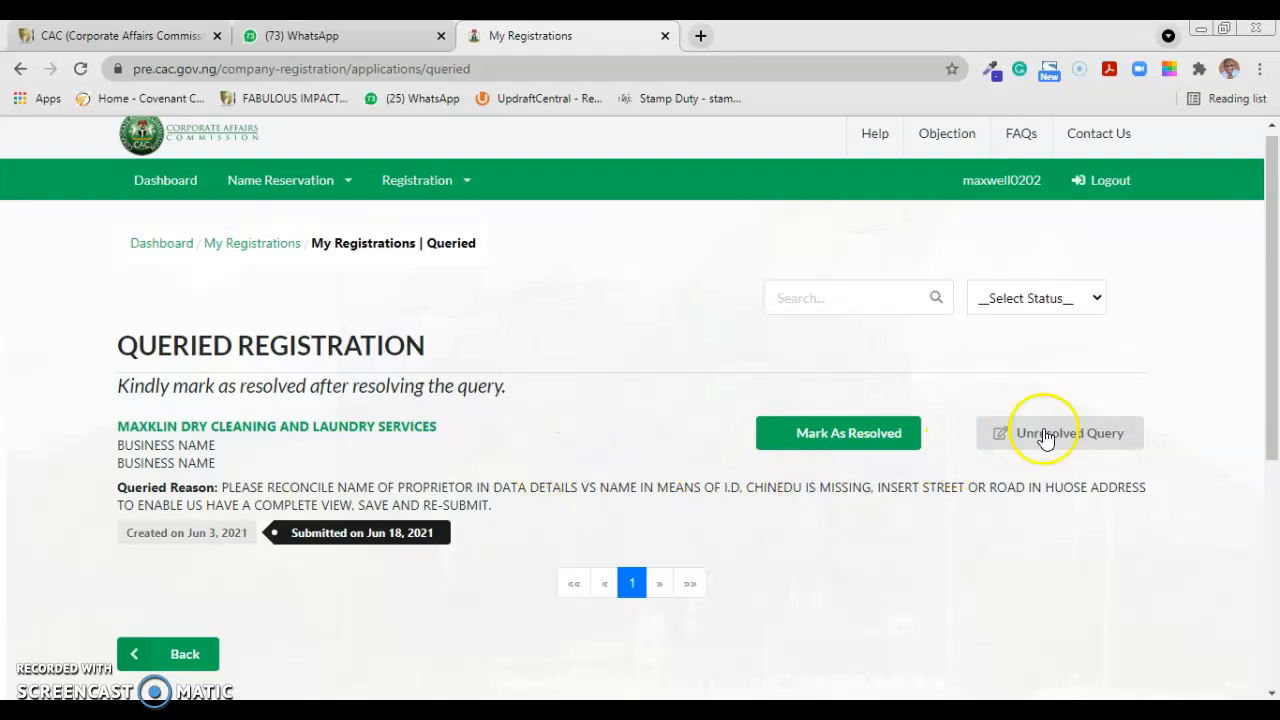
pyautogui.click(1102, 434)
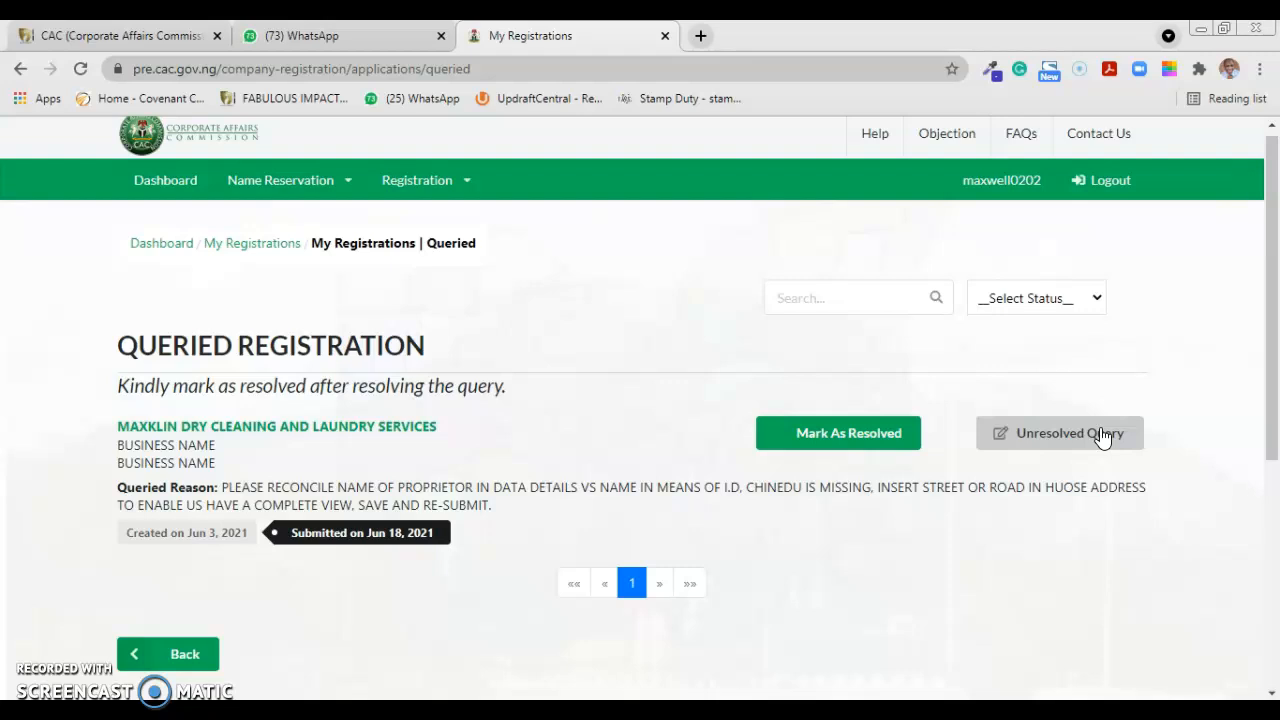
pyautogui.click(1103, 437)
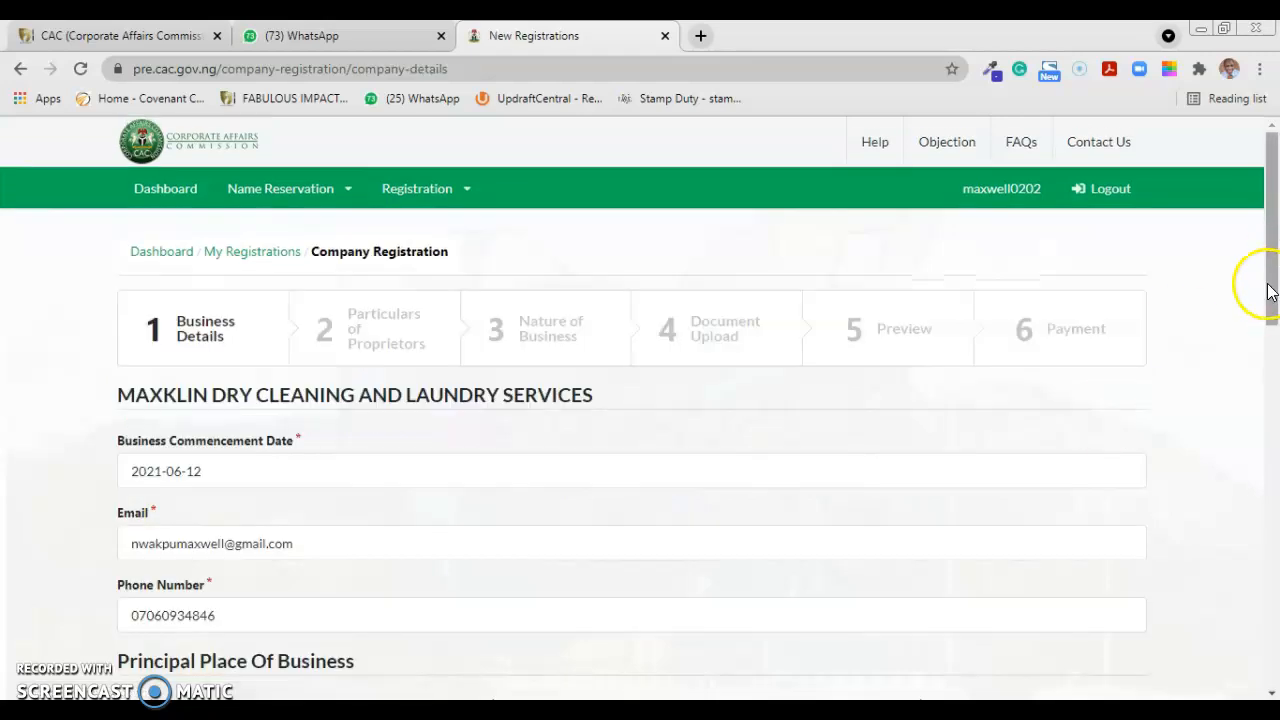
# Check the street name under the principal place of business, then save the business details and continue to the proprietors' particulars.
pyautogui.moveTo(1268, 288); pyautogui.dragTo(1274, 448)
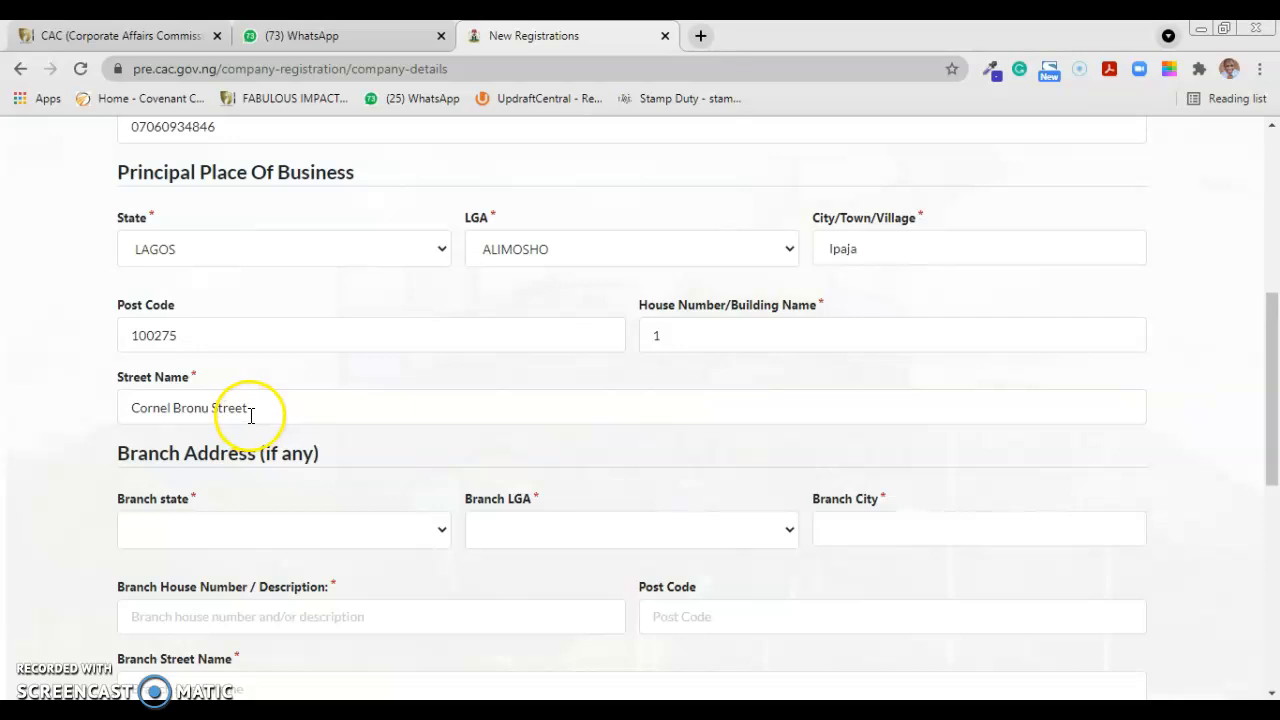
pyautogui.moveTo(1271, 423); pyautogui.dragTo(1275, 515)
pyautogui.click(1076, 611)
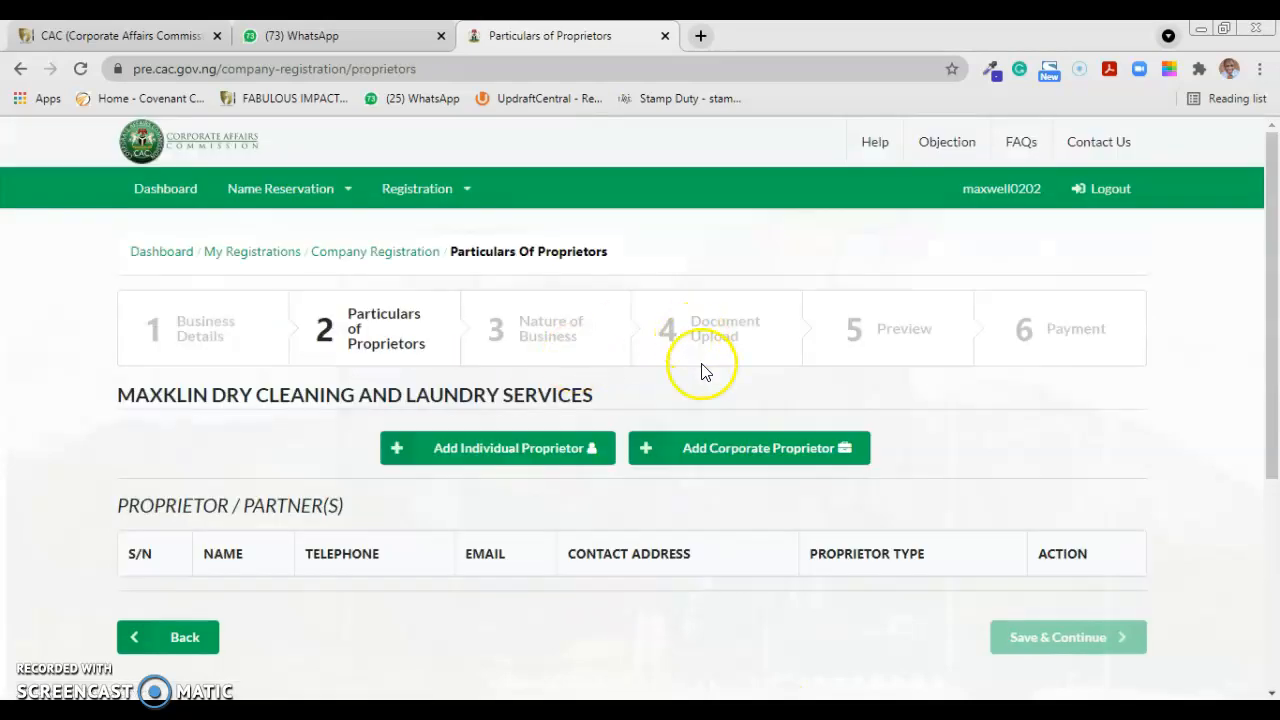
# Examine the proprietor's full name and the street in the contact address against the query's reason.
pyautogui.moveTo(1272, 265); pyautogui.dragTo(1274, 354)
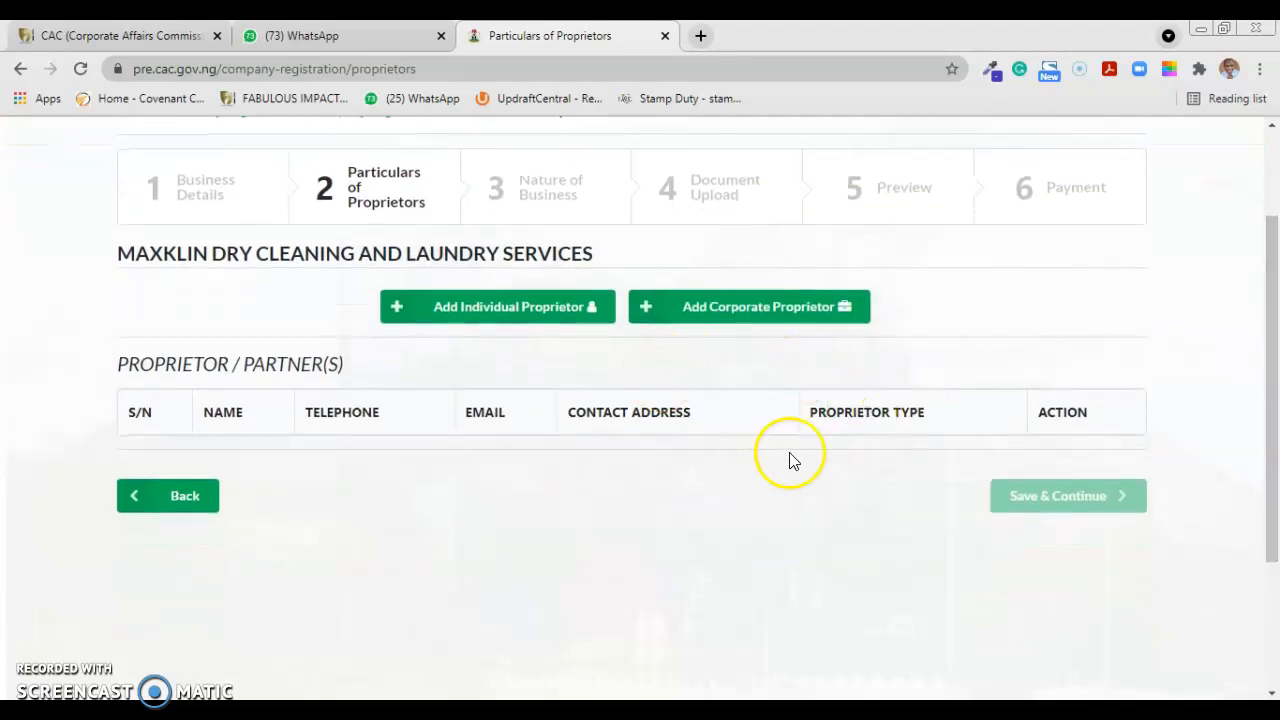
pyautogui.click(528, 316)
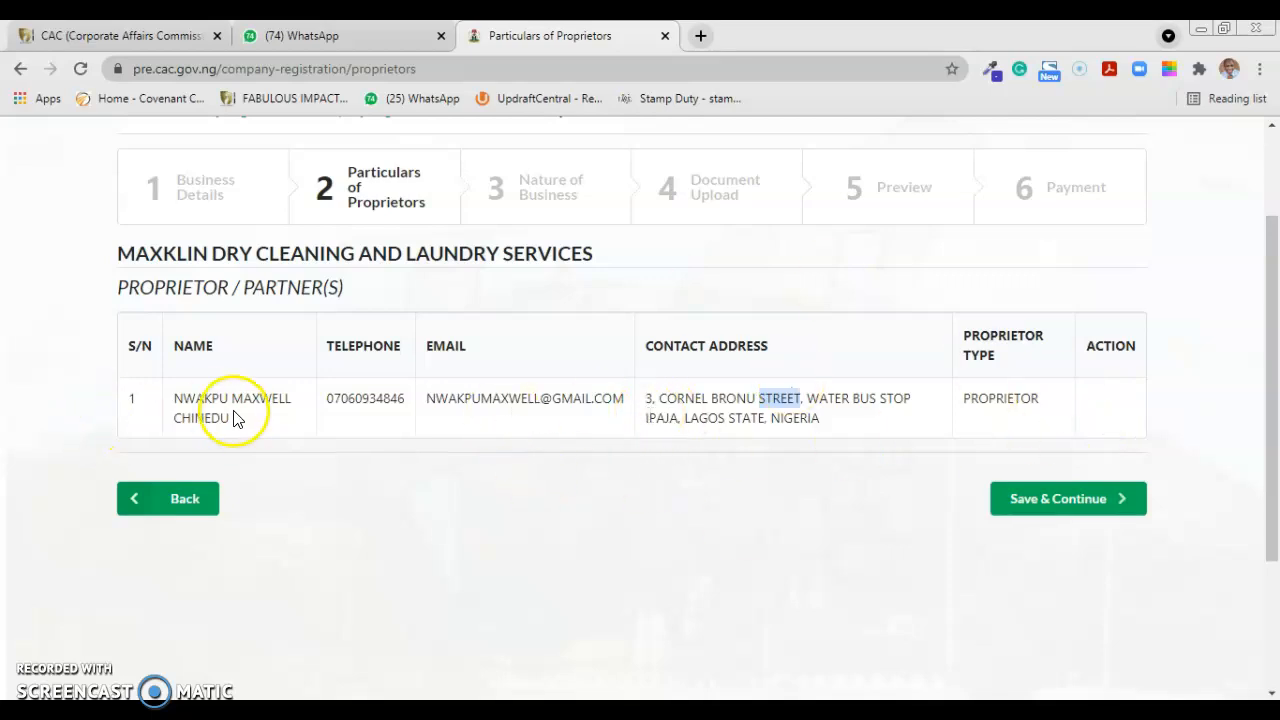
pyautogui.moveTo(172, 400); pyautogui.dragTo(216, 410)
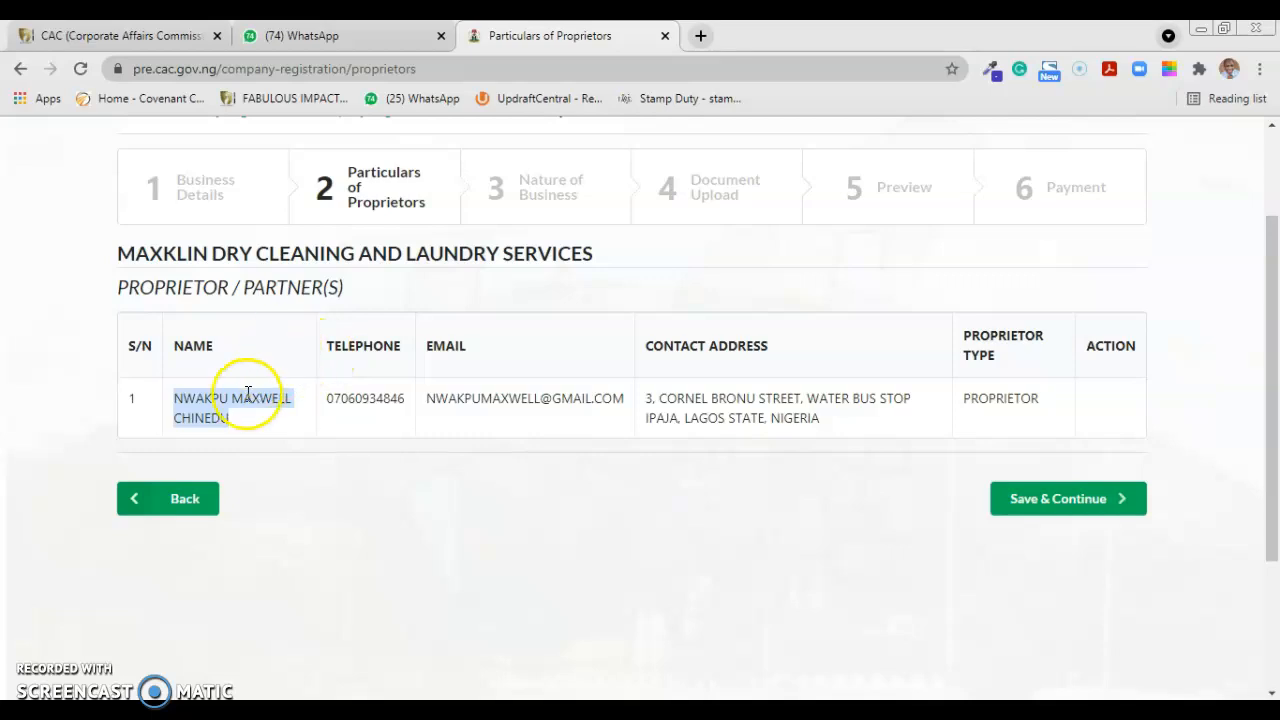
pyautogui.doubleClick(296, 399)
pyautogui.moveTo(296, 399); pyautogui.dragTo(189, 398)
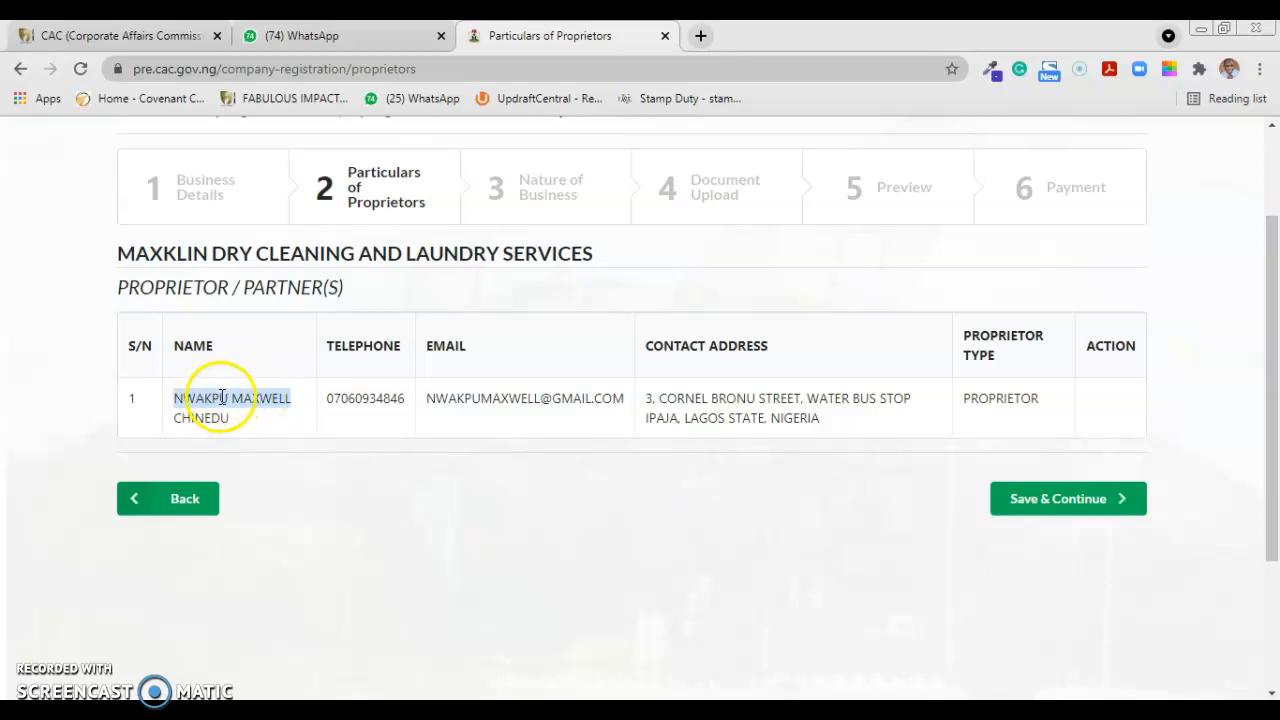
pyautogui.click(778, 398)
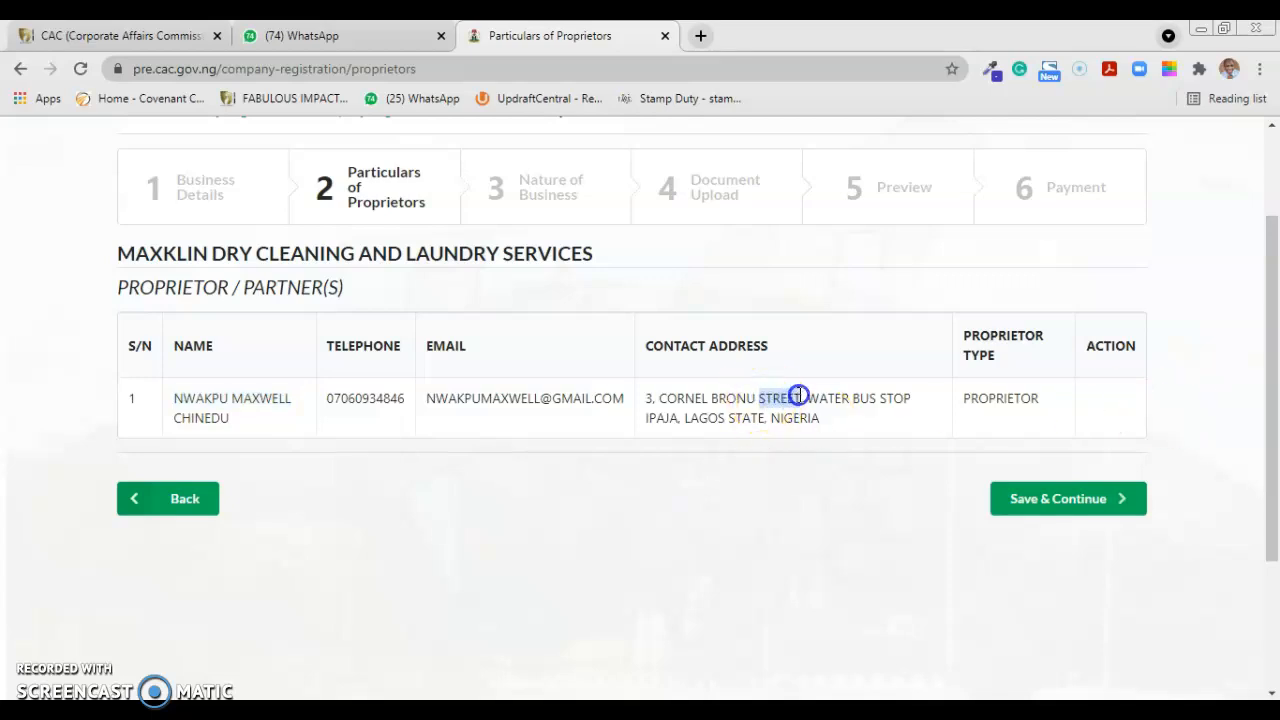
pyautogui.moveTo(1275, 403); pyautogui.dragTo(1273, 345)
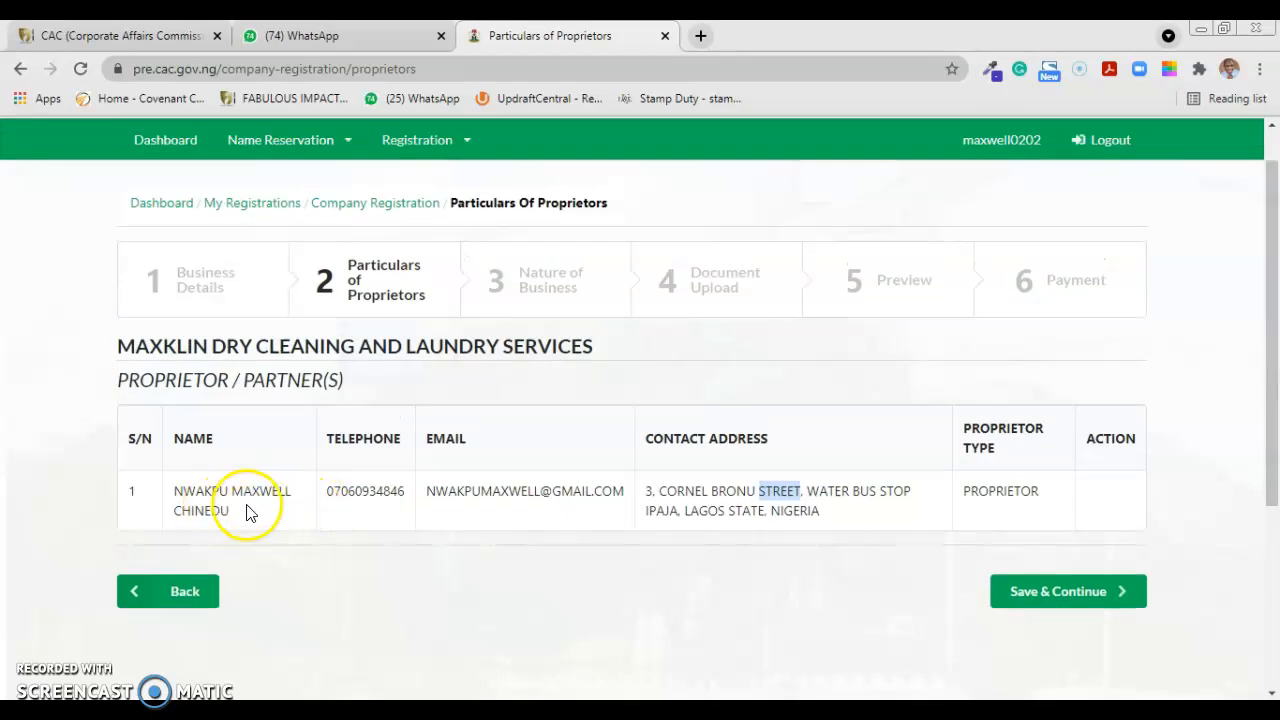
pyautogui.tripleClick(181, 500)
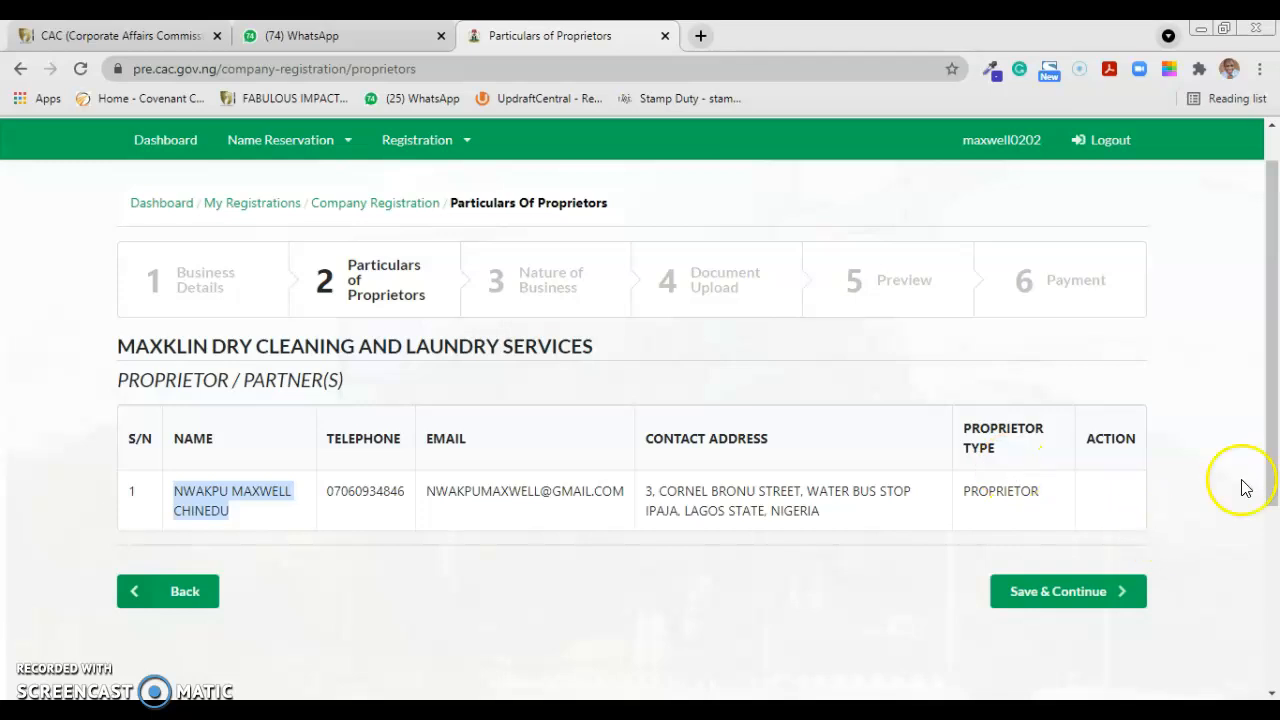
pyautogui.moveTo(1268, 462); pyautogui.dragTo(1268, 449)
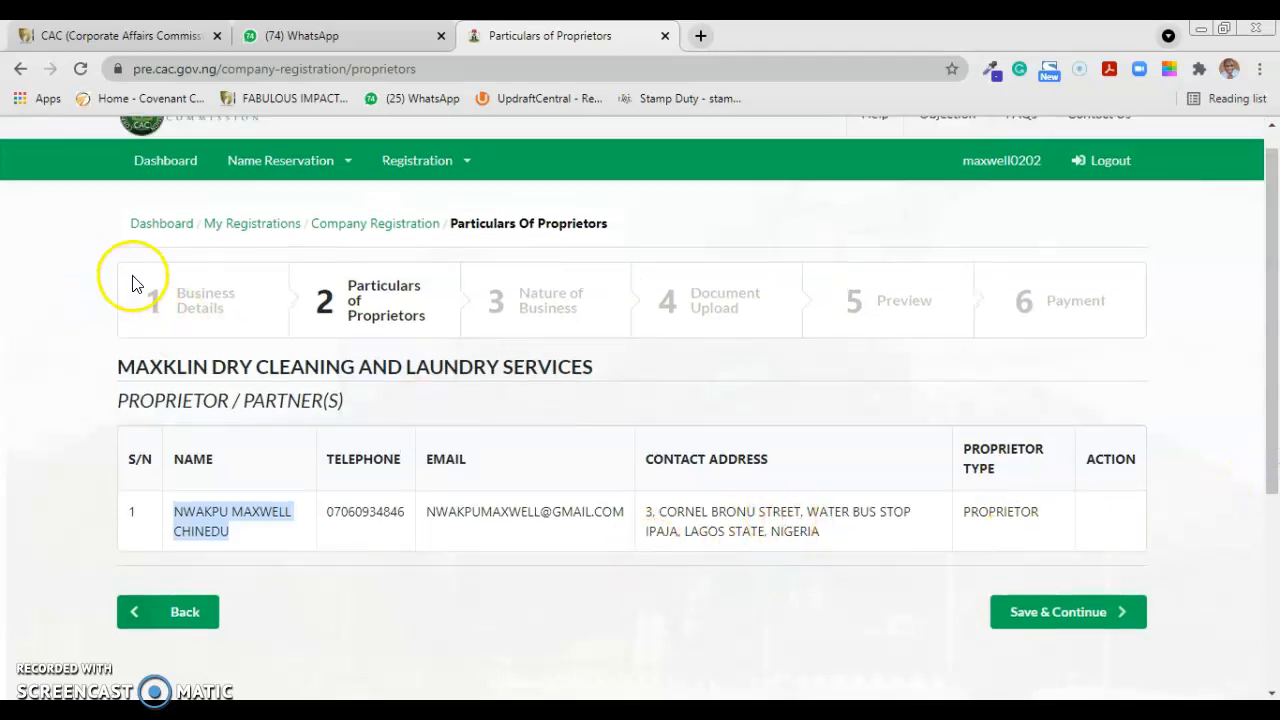
# From the dashboard, edit the user profile with National ID Card as the means of identification and save it.
pyautogui.click(167, 232)
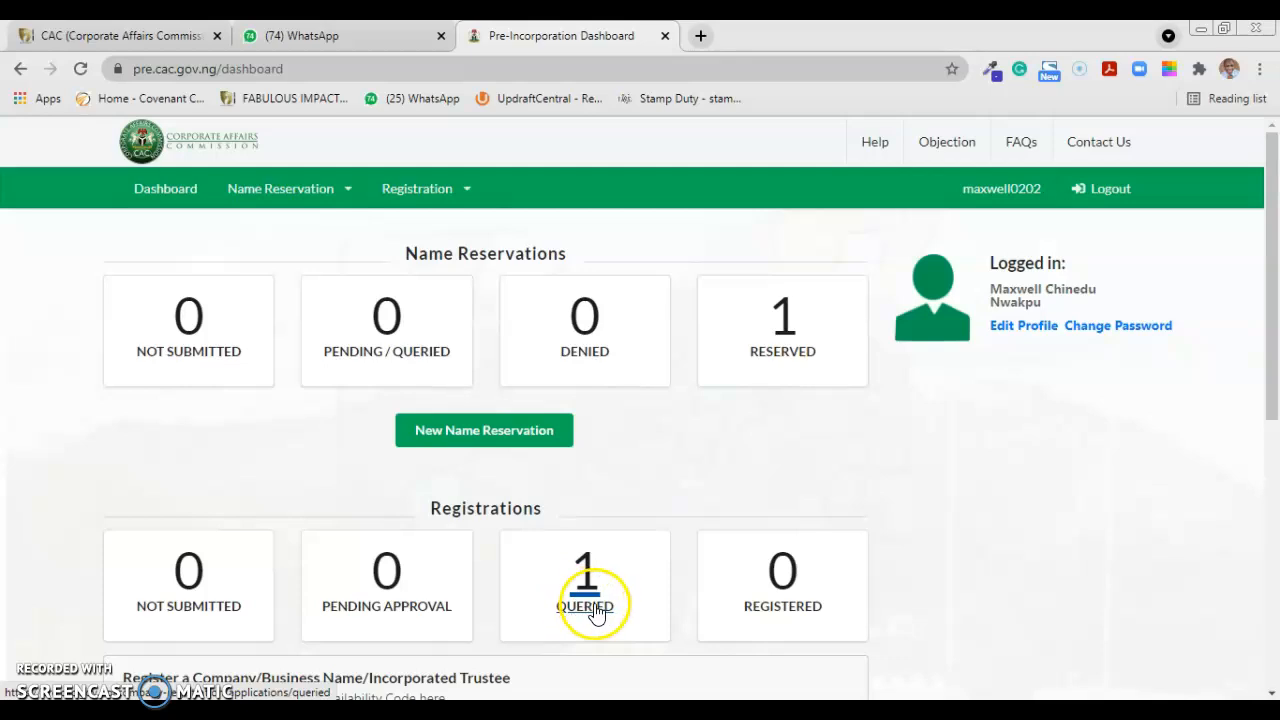
pyautogui.click(1022, 328)
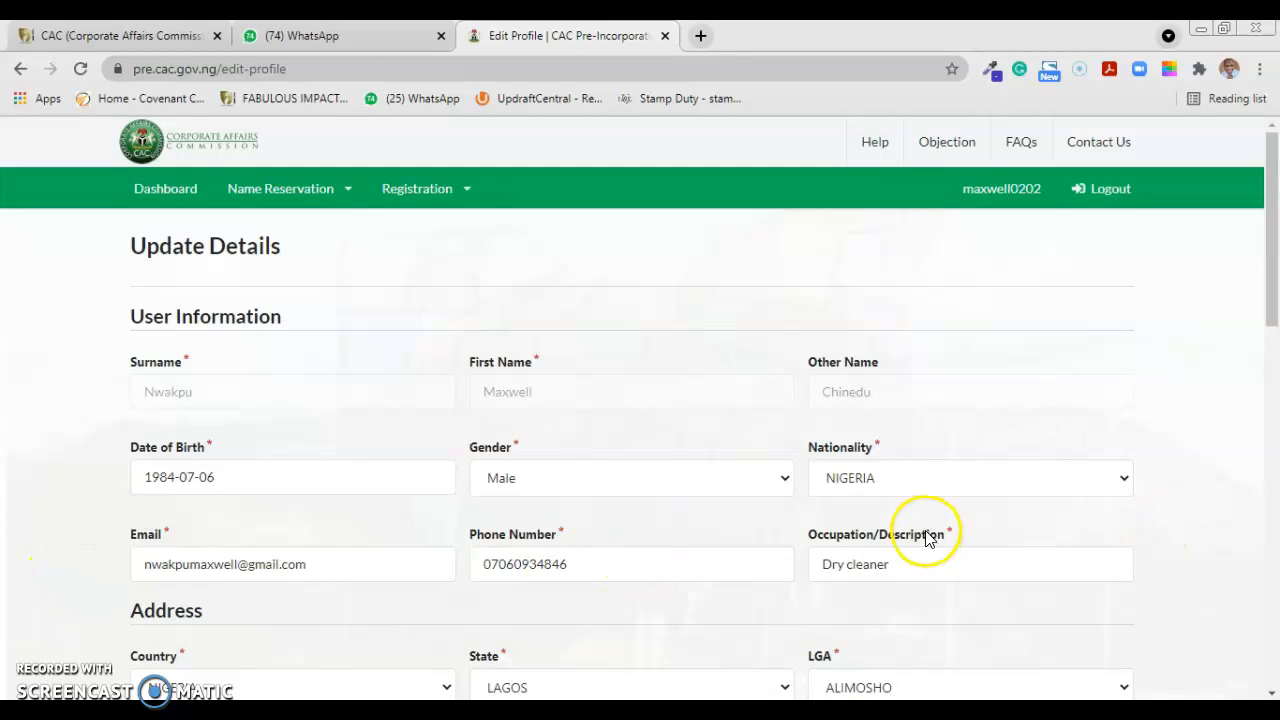
pyautogui.moveTo(1272, 284); pyautogui.dragTo(1272, 390)
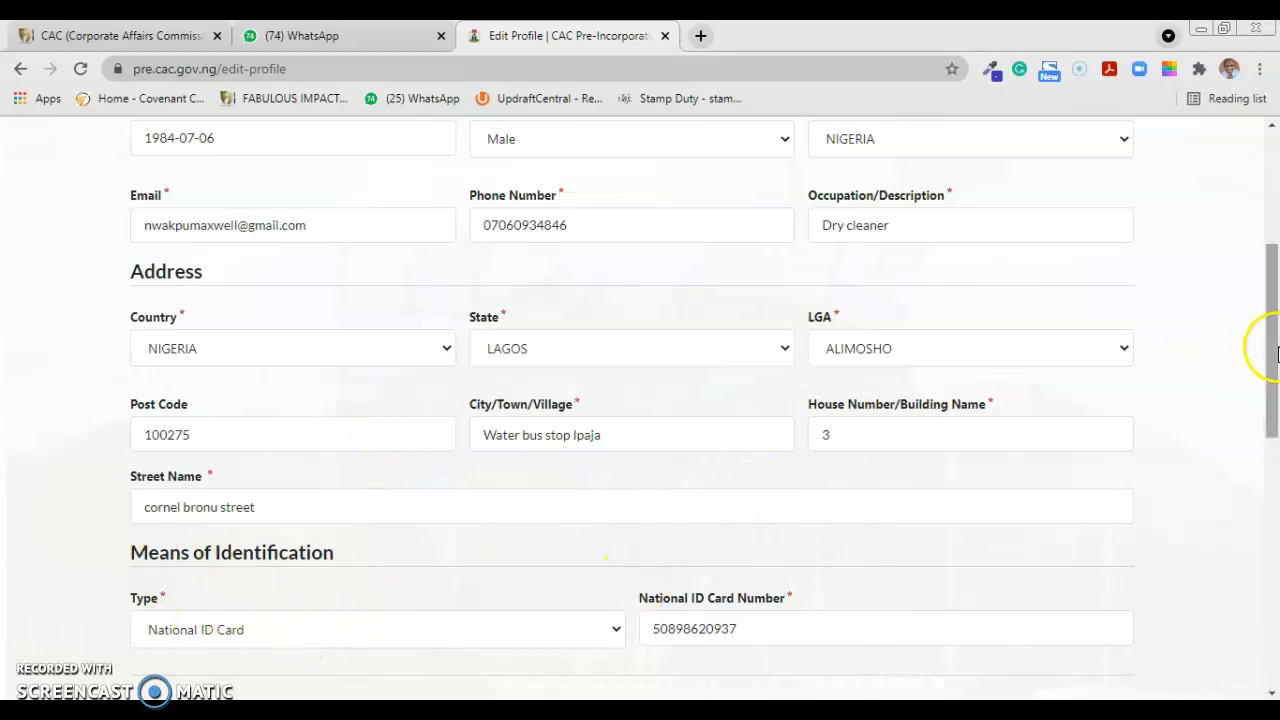
pyautogui.scroll(-1, 1276, 358)
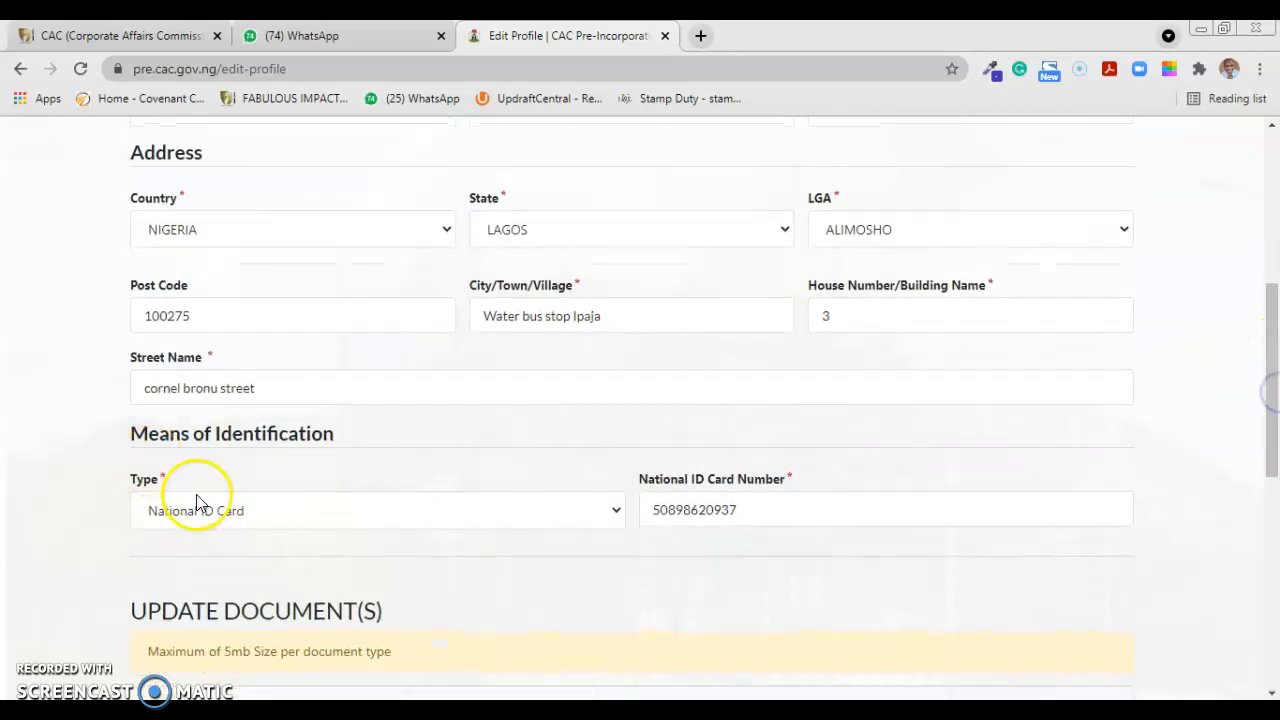
pyautogui.click(253, 516)
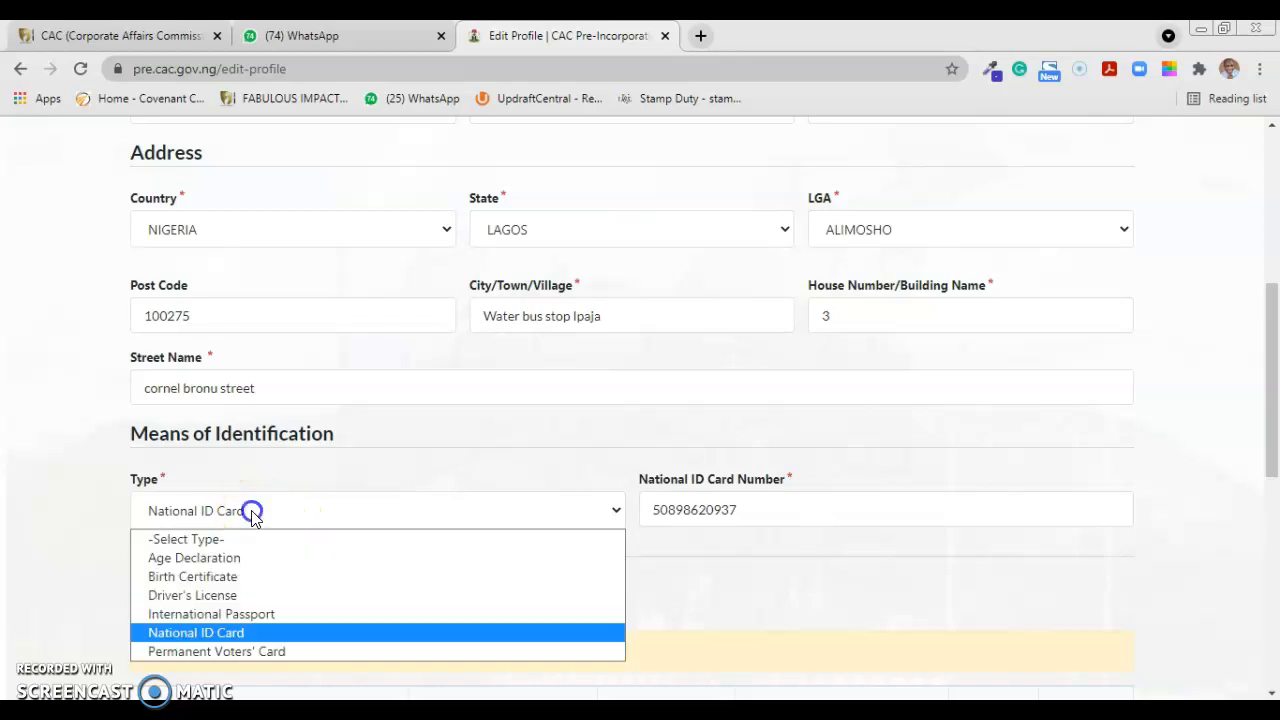
pyautogui.click(230, 633)
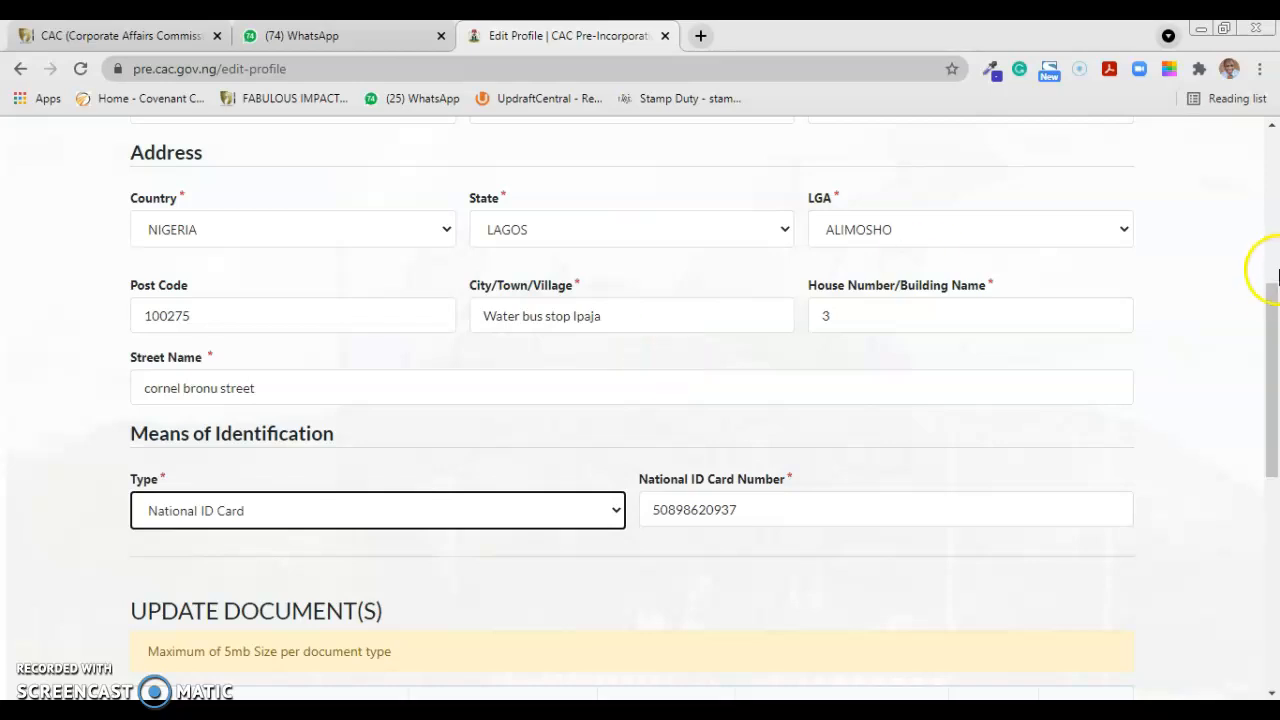
pyautogui.moveTo(1275, 310); pyautogui.dragTo(1274, 415)
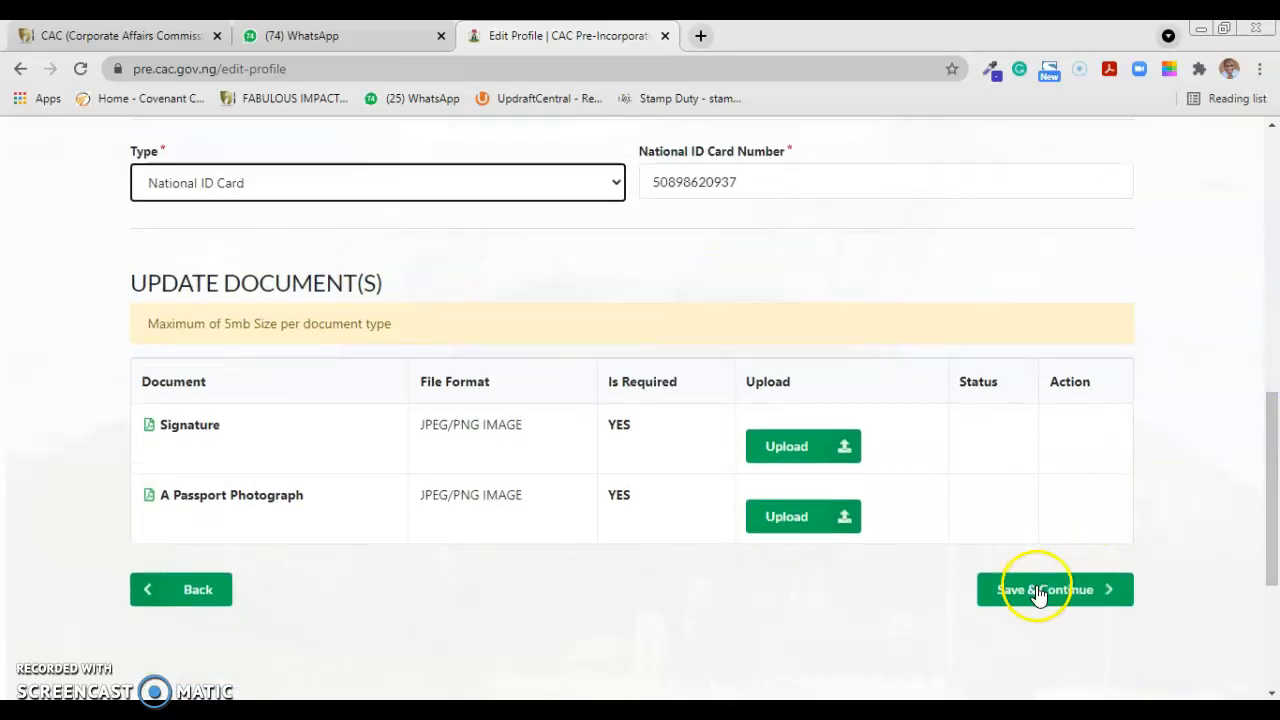
pyautogui.click(1036, 590)
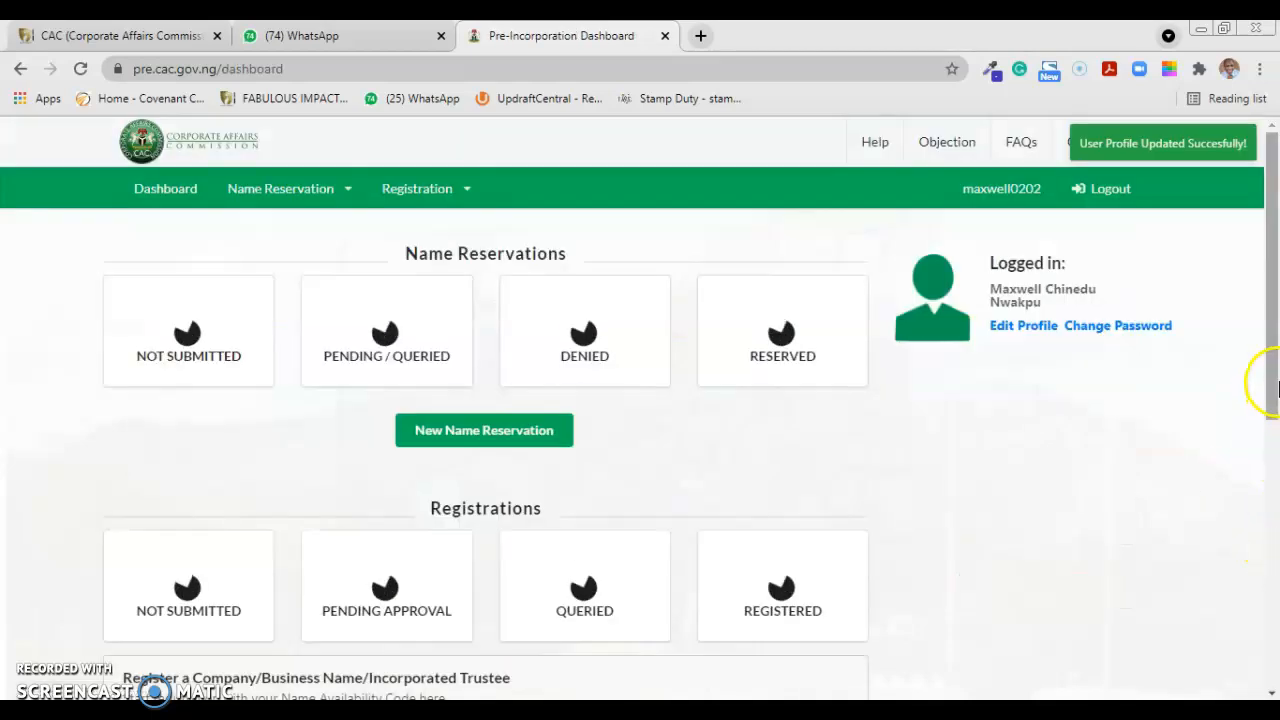
# Reopen the unresolved query from the dashboard's queried registrations and save its business details unchanged.
pyautogui.moveTo(1277, 395); pyautogui.dragTo(1274, 437)
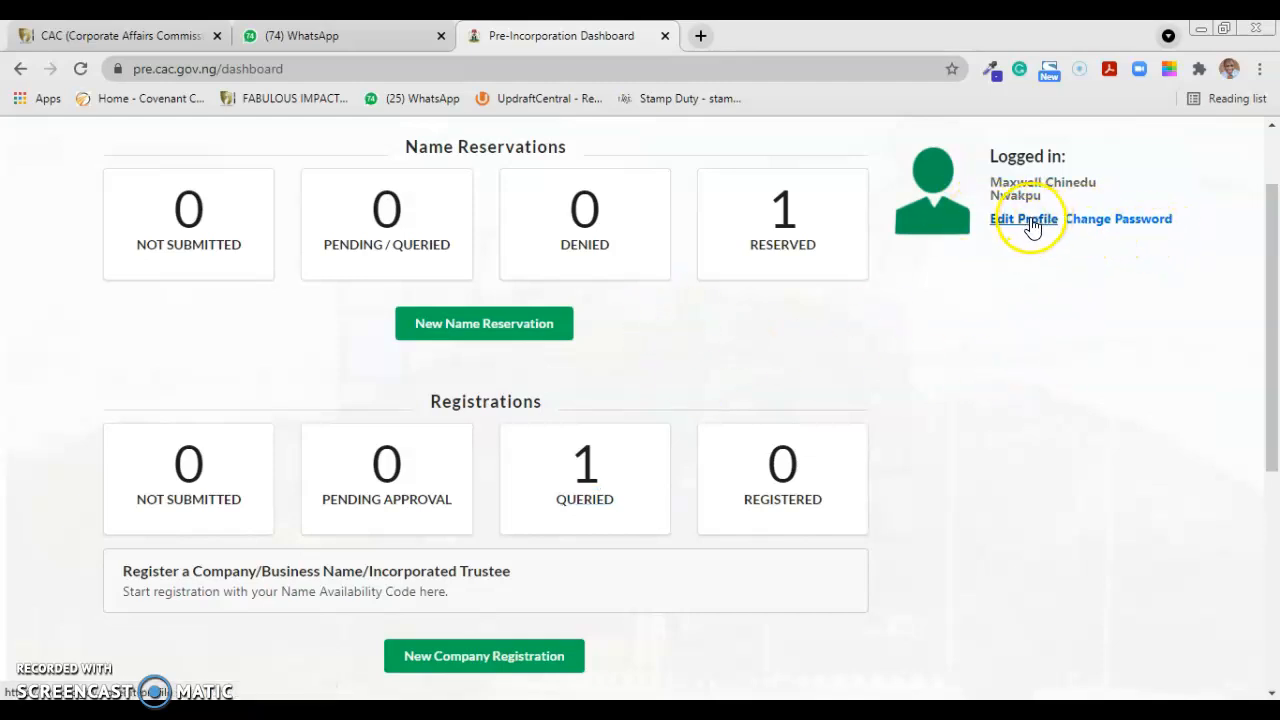
pyautogui.click(591, 500)
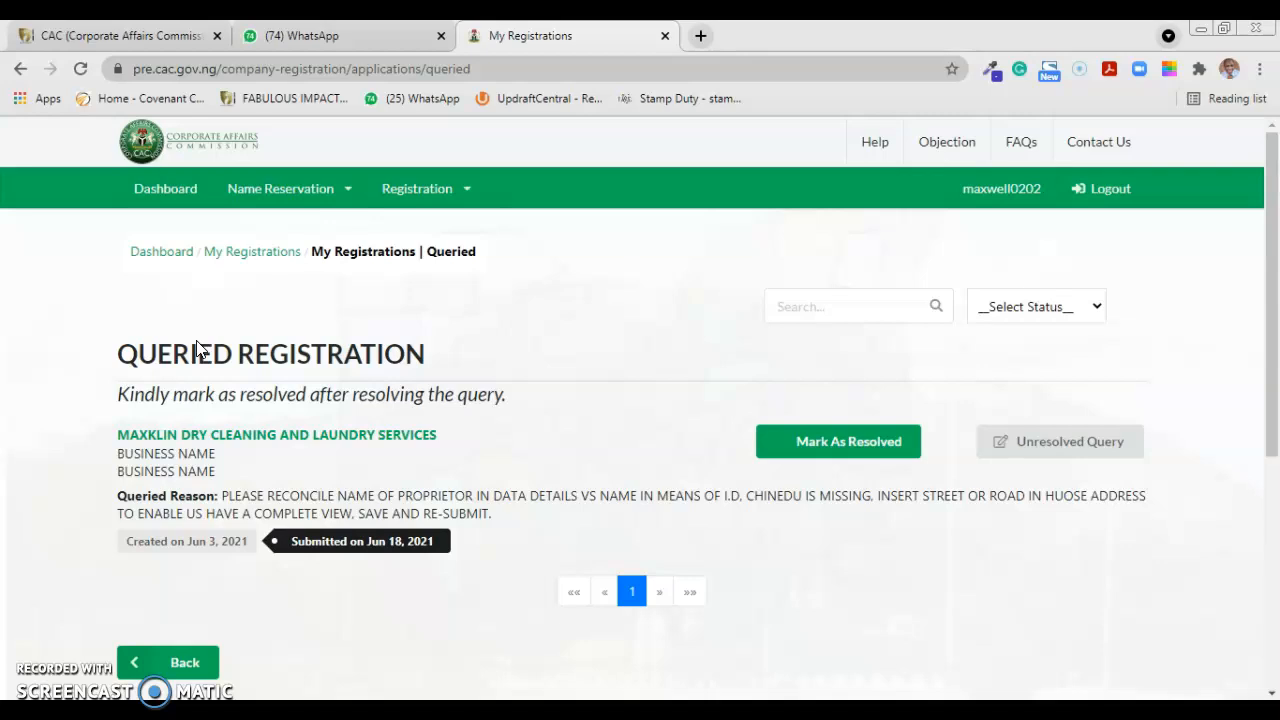
pyautogui.click(1072, 452)
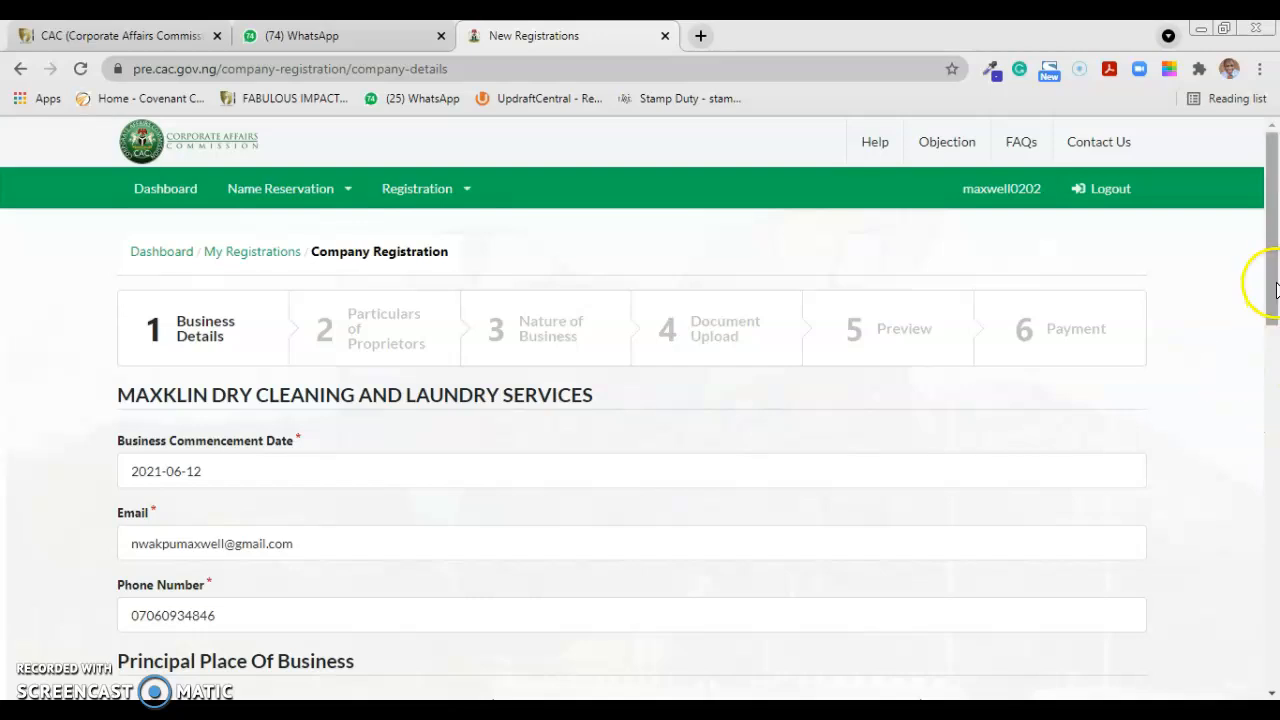
pyautogui.moveTo(1269, 277); pyautogui.dragTo(1272, 560)
pyautogui.click(1066, 540)
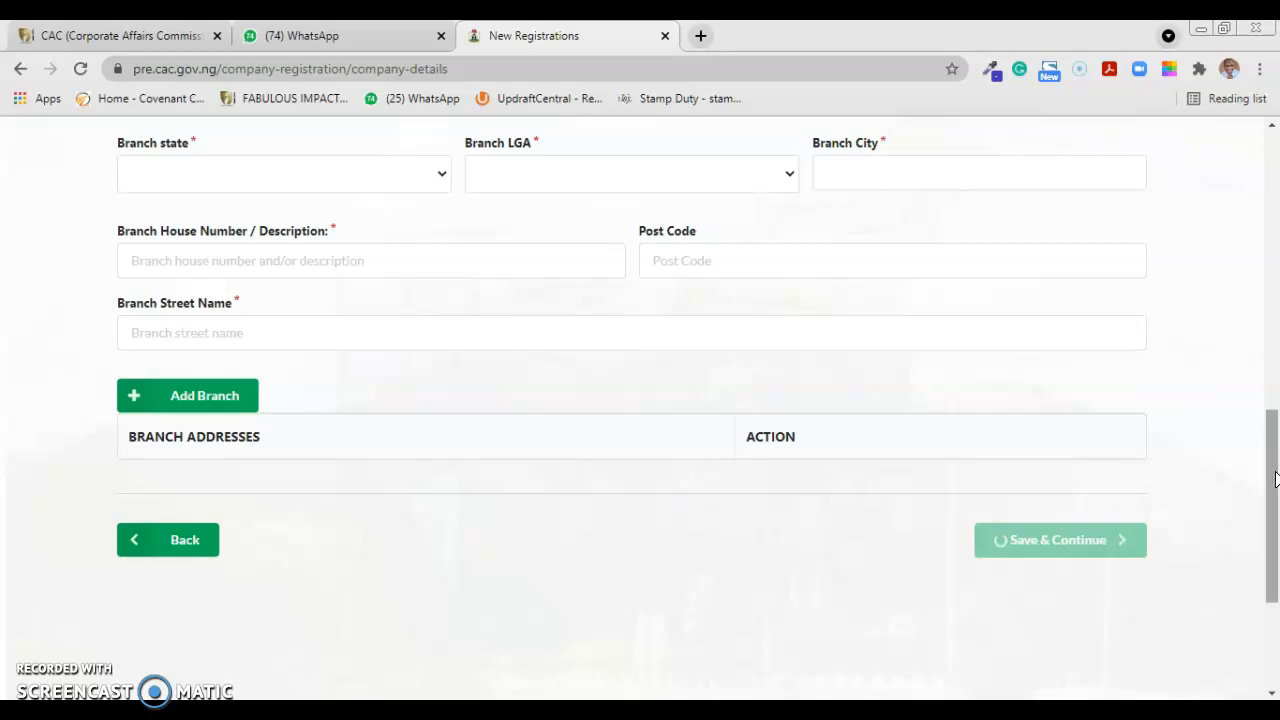
# Check the street in the proprietor's contact address and save the proprietors' particulars.
pyautogui.moveTo(1274, 451); pyautogui.dragTo(1274, 482)
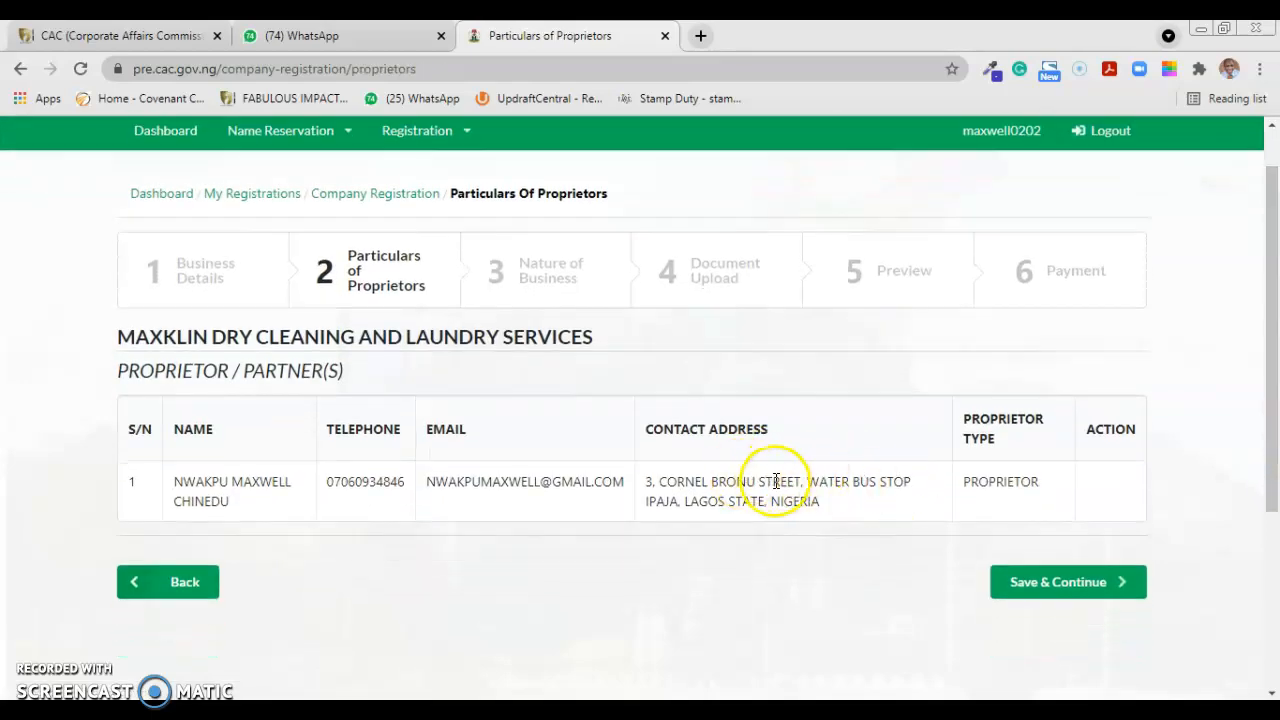
pyautogui.click(759, 481)
pyautogui.moveTo(759, 481); pyautogui.dragTo(801, 485)
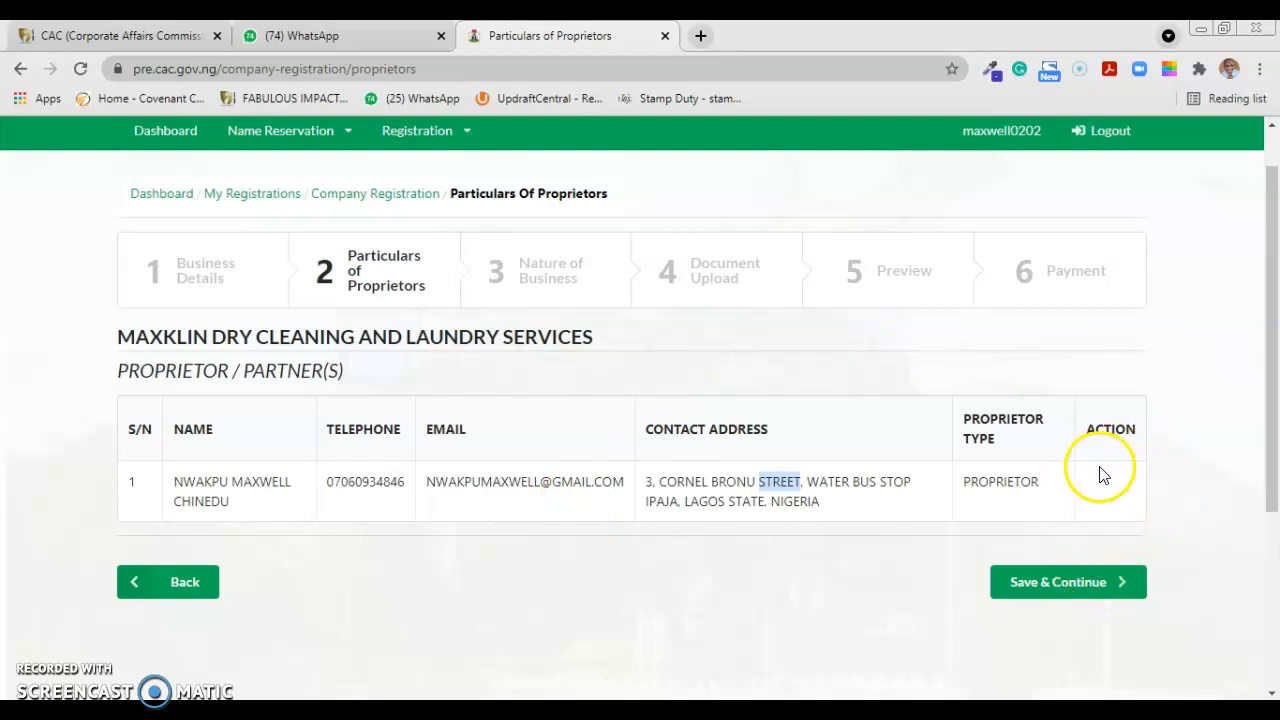
pyautogui.click(1065, 583)
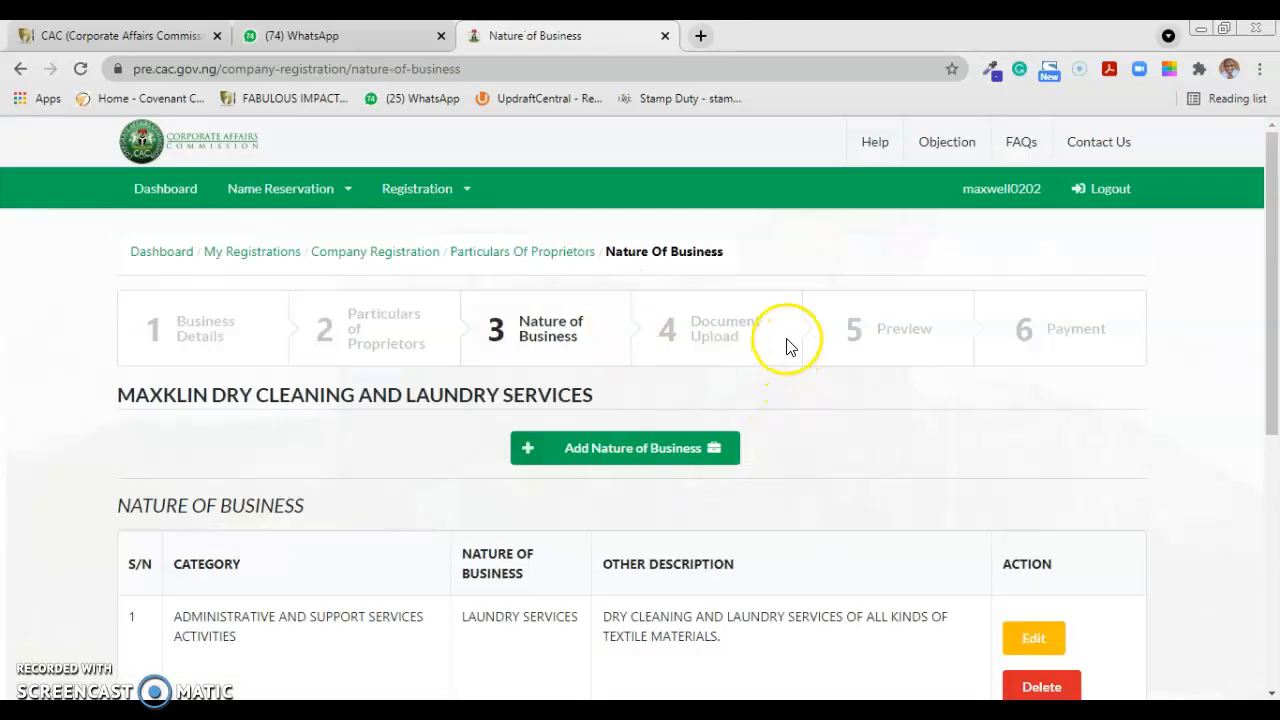
# Save the nature of business page with its laundry services entry and review the document requirements for the business name.
pyautogui.moveTo(1275, 365); pyautogui.dragTo(1177, 497)
pyautogui.click(1056, 508)
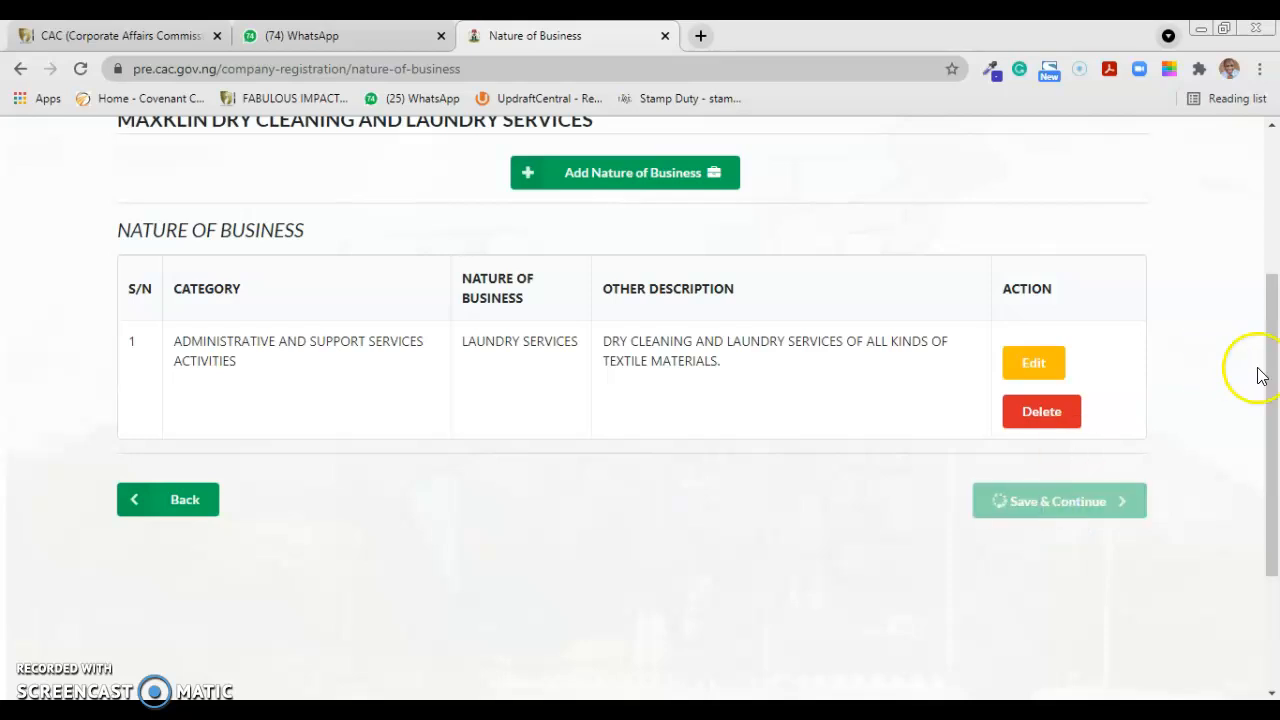
pyautogui.moveTo(1272, 398); pyautogui.dragTo(1272, 458)
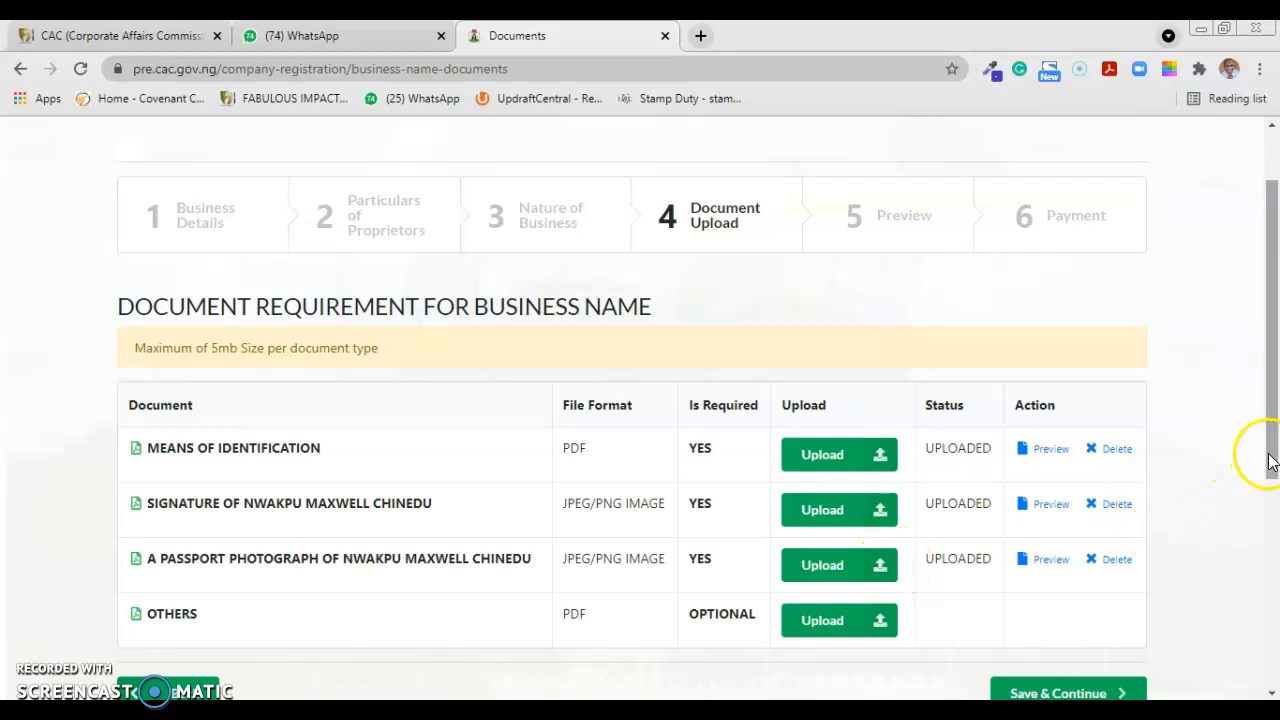
pyautogui.moveTo(1266, 452); pyautogui.dragTo(1269, 480)
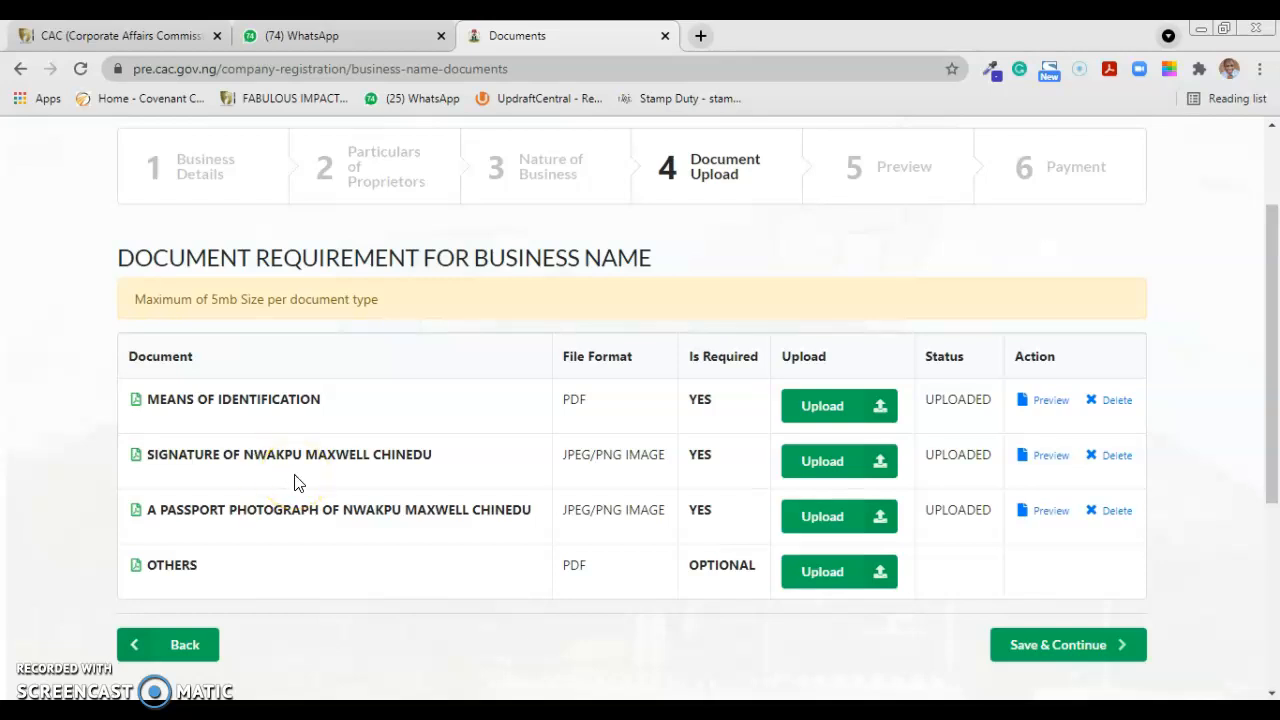
# Save the document upload page and review the proprietor and presenter details in the registration preview.
pyautogui.click(1036, 650)
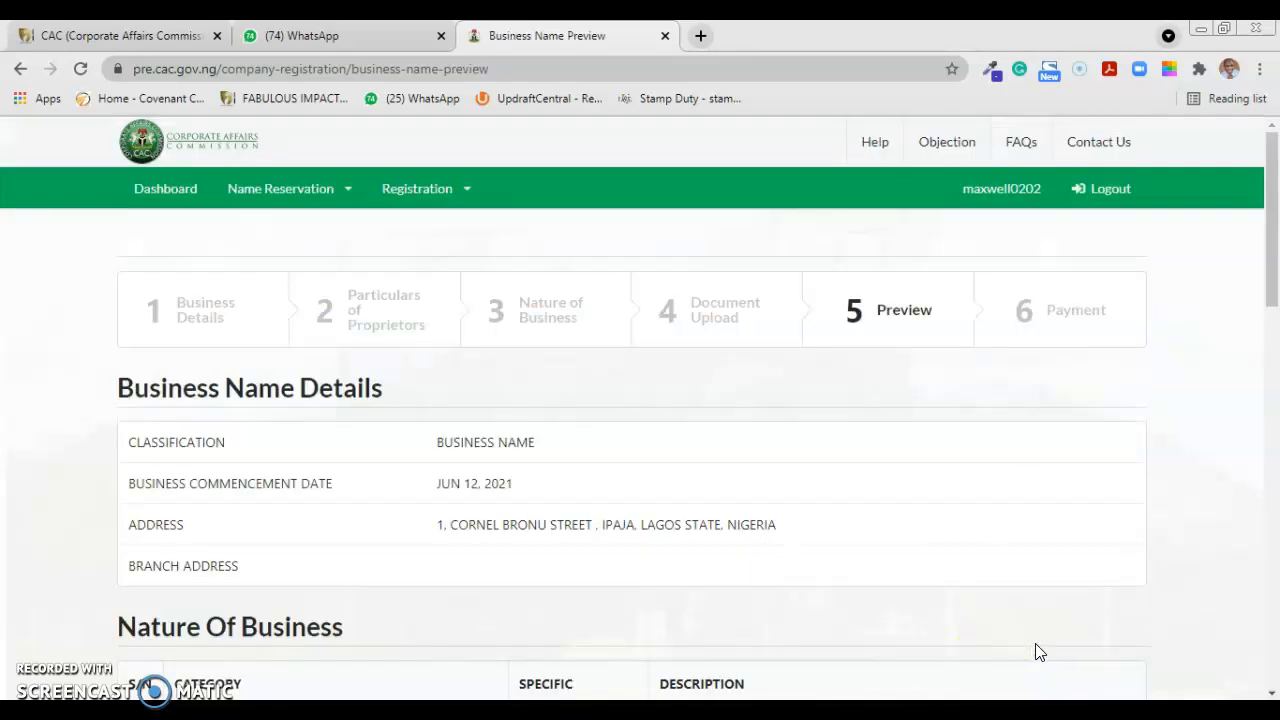
pyautogui.moveTo(1264, 297); pyautogui.dragTo(1271, 449)
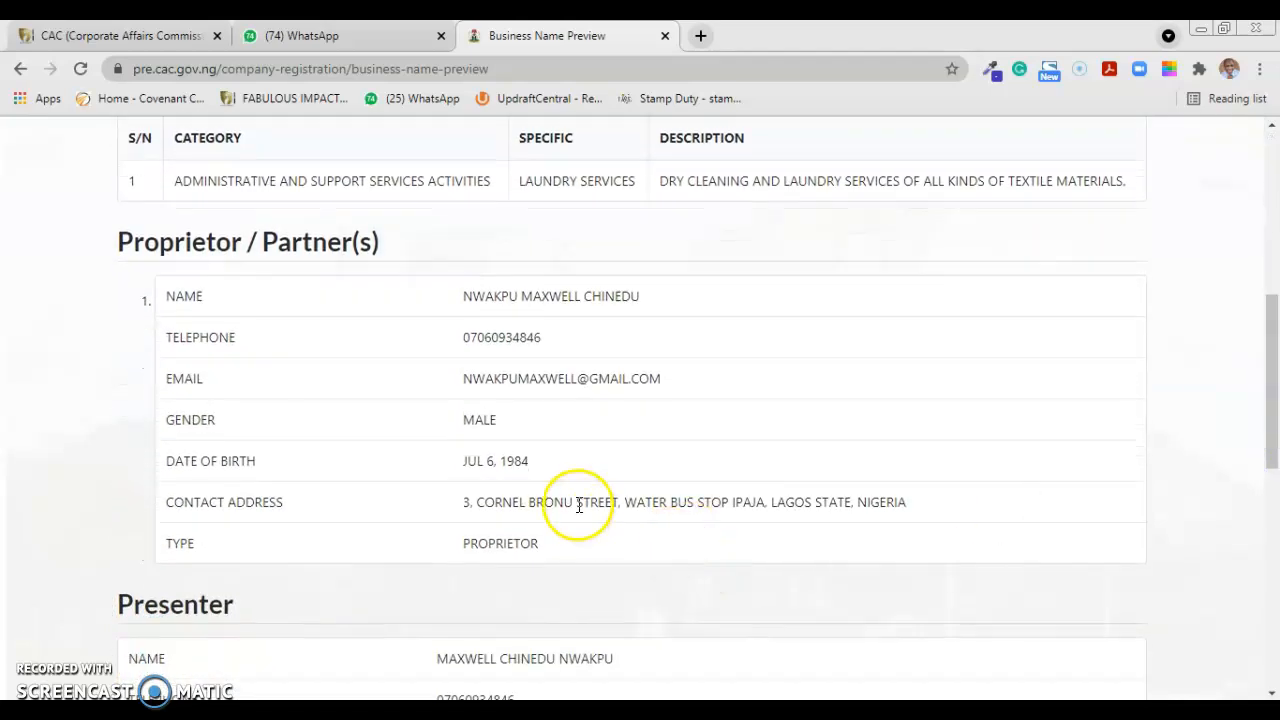
pyautogui.moveTo(1273, 385); pyautogui.dragTo(1271, 517)
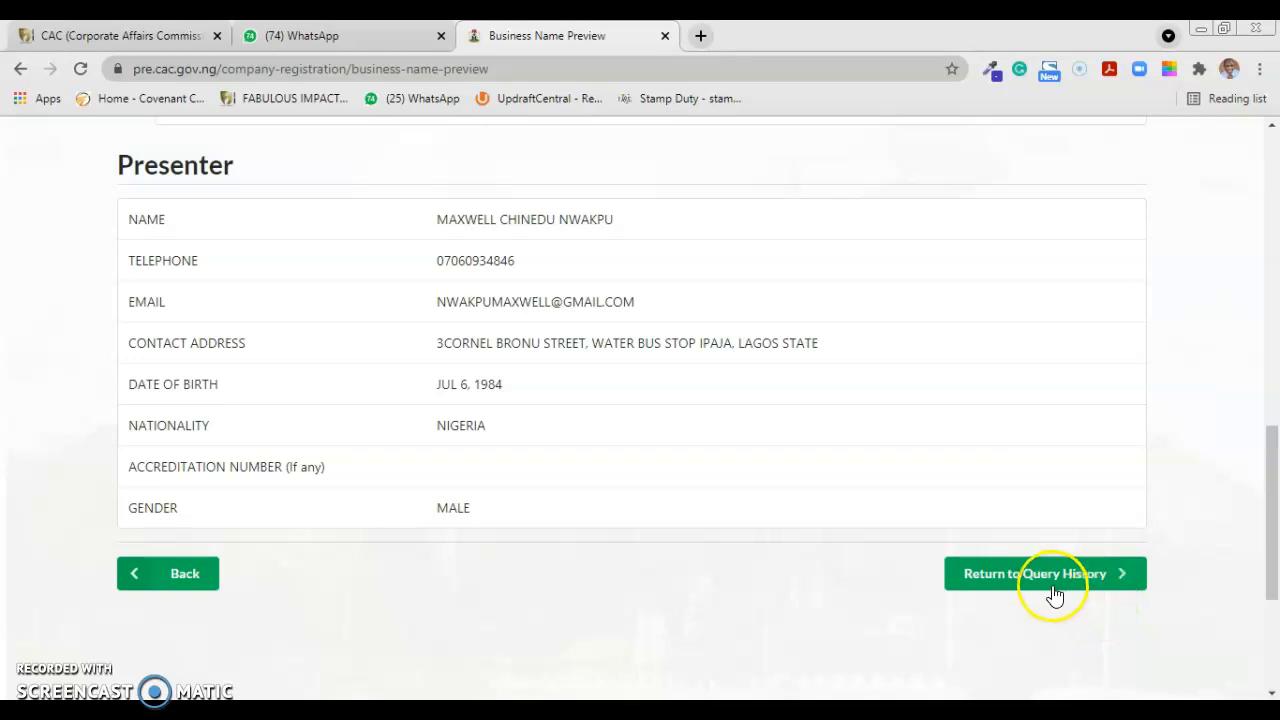
# Mark the Maxklin registration as resolved in the query history and go back to the dashboard.
pyautogui.click(1055, 594)
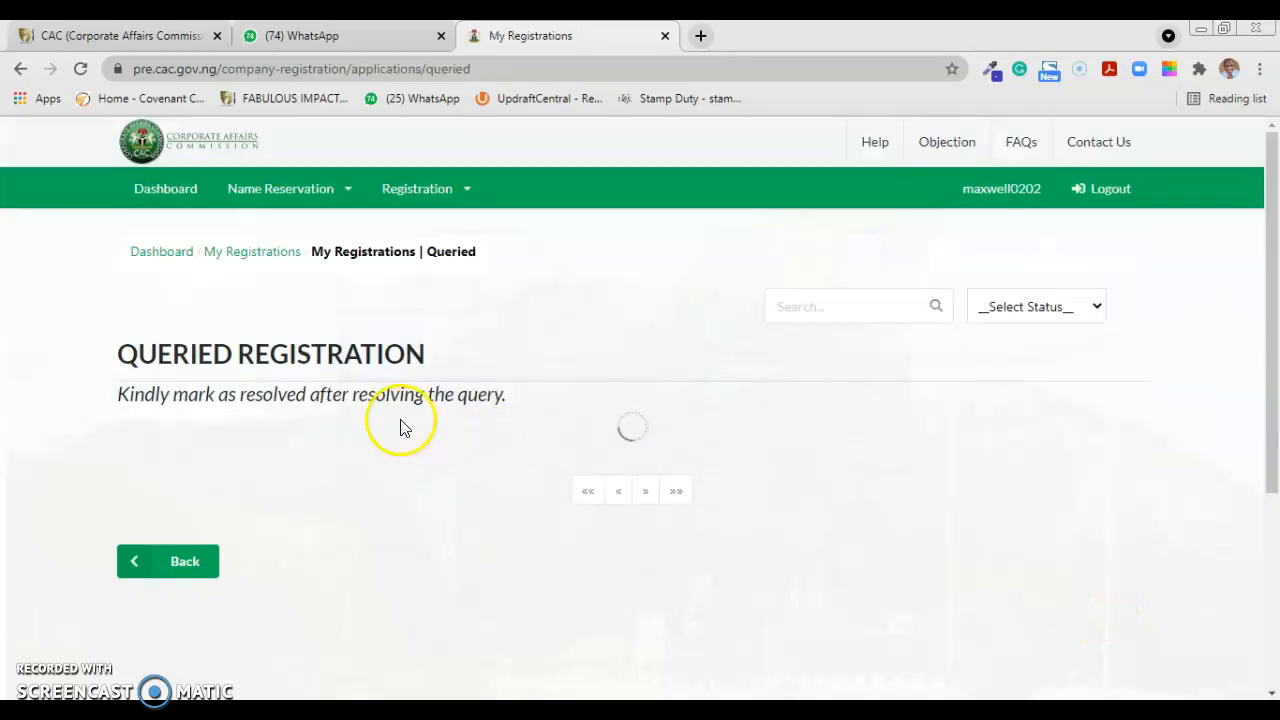
pyautogui.click(811, 452)
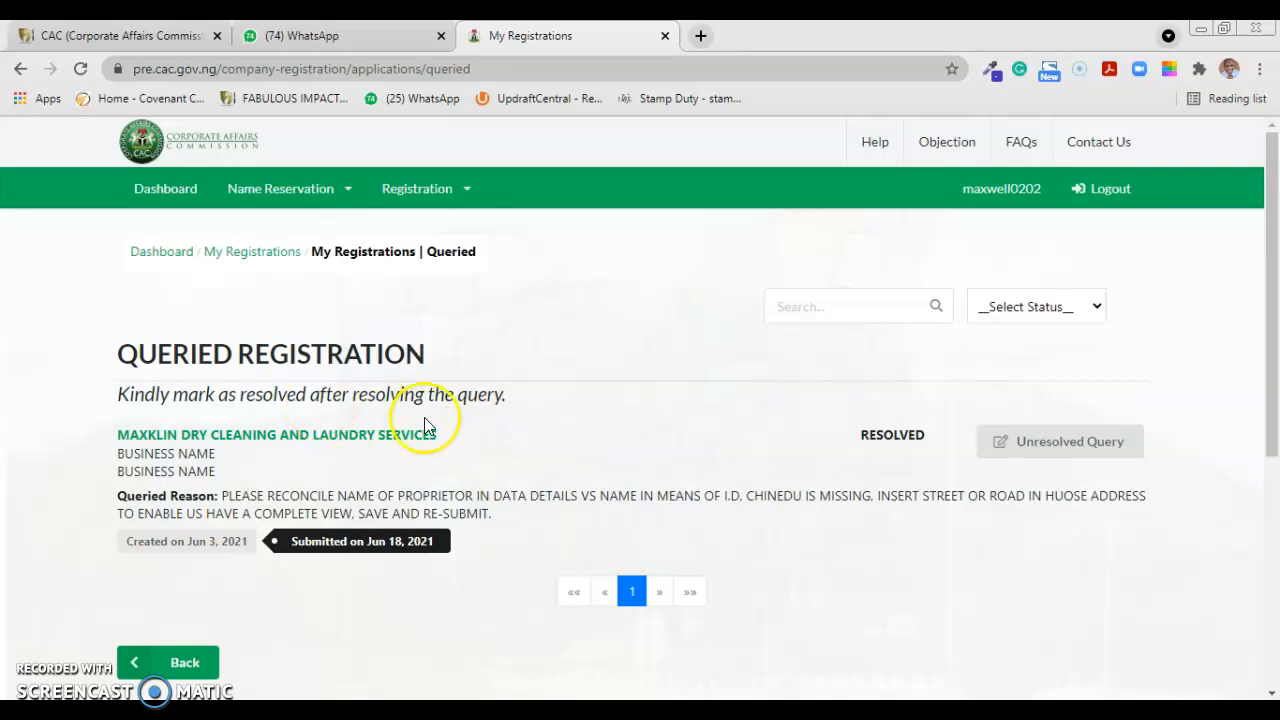
pyautogui.click(163, 254)
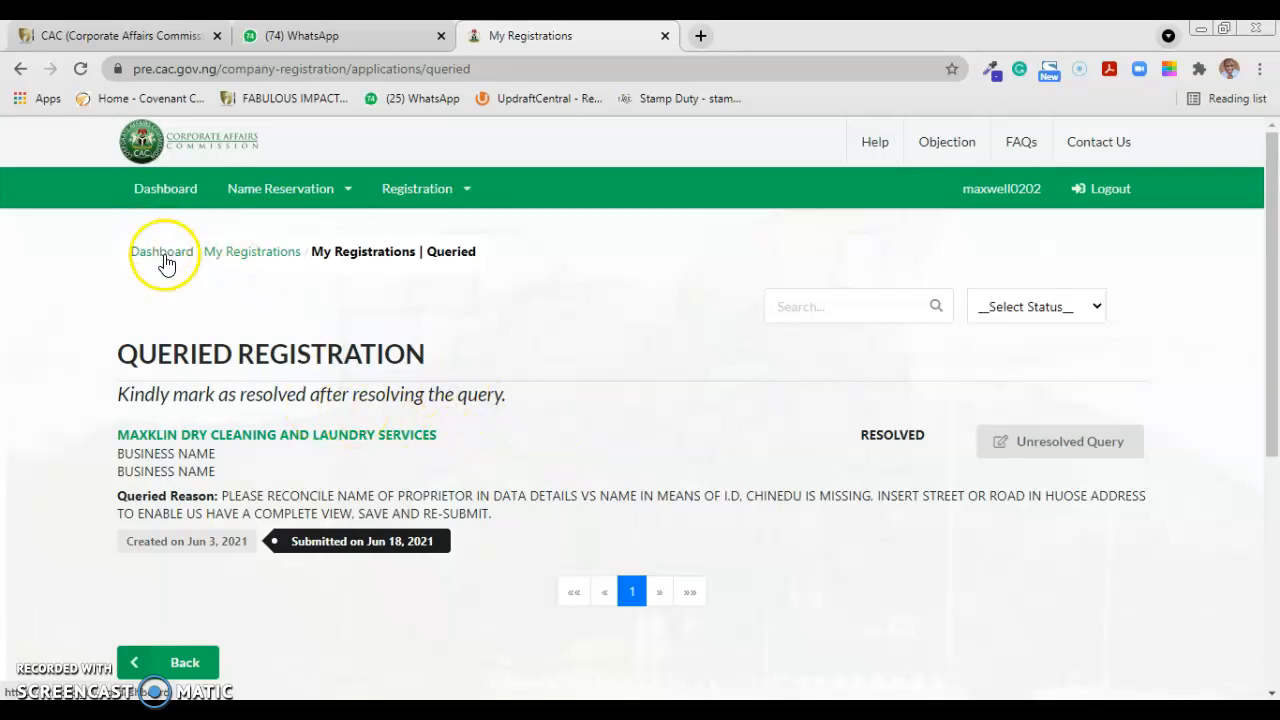